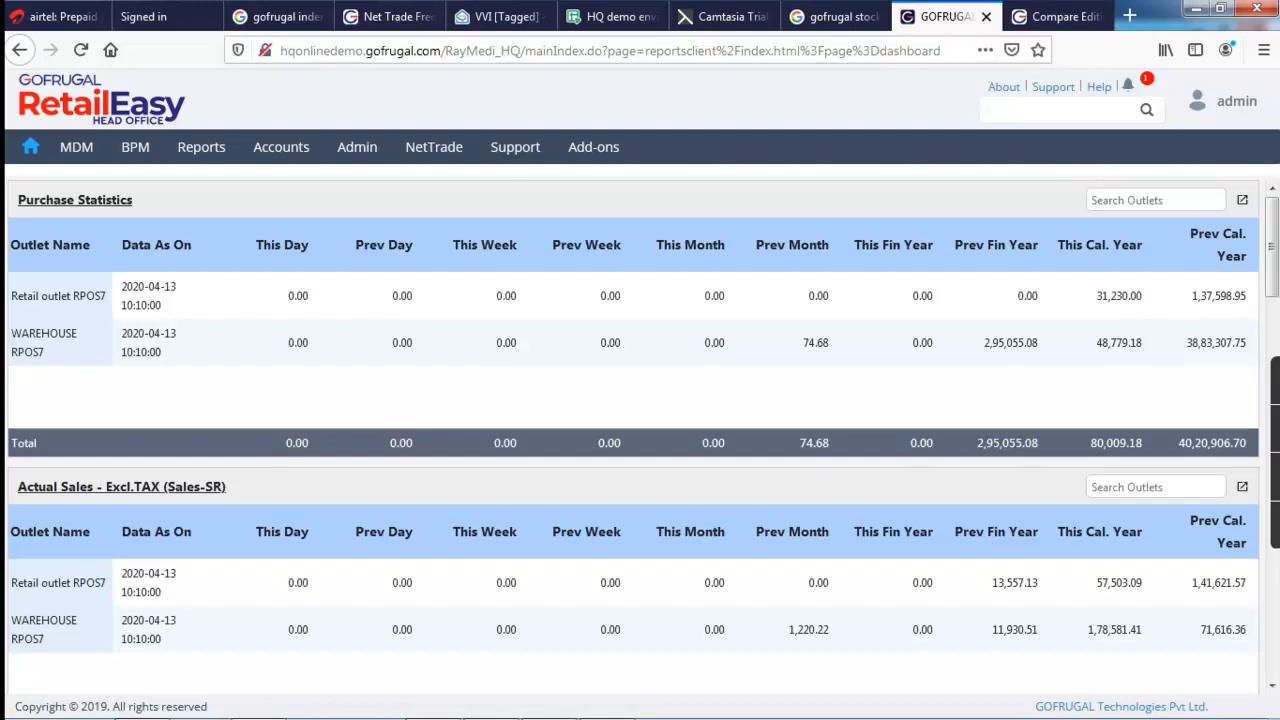
{"action": "mouse_move", "coordinate": [135, 147]}
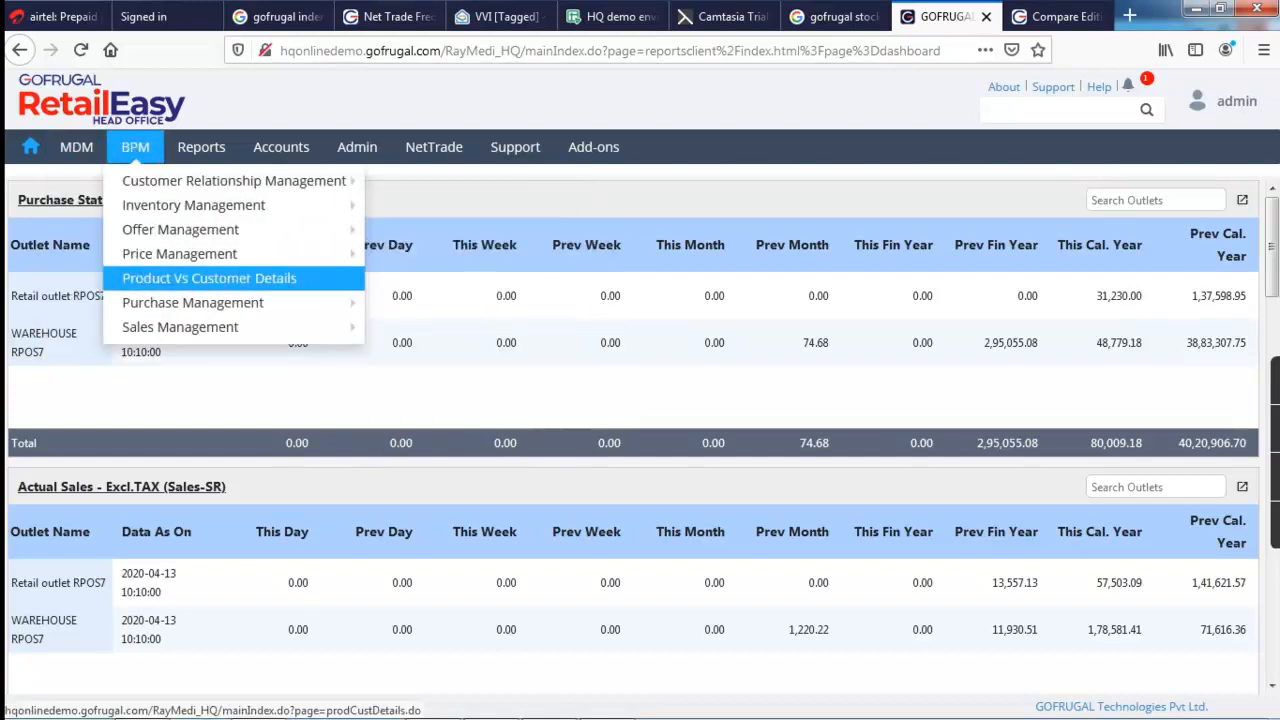
{"action": "mouse_move", "coordinate": [193, 302]}
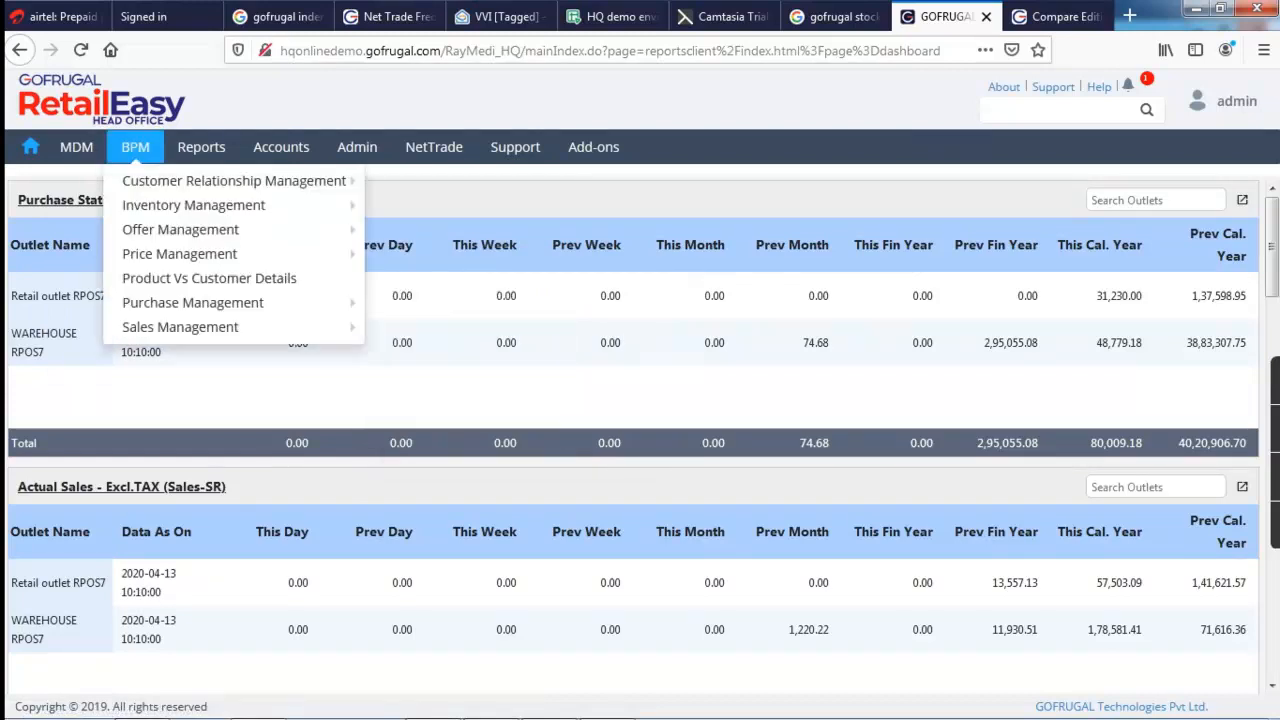
{"action": "mouse_move", "coordinate": [436, 302]}
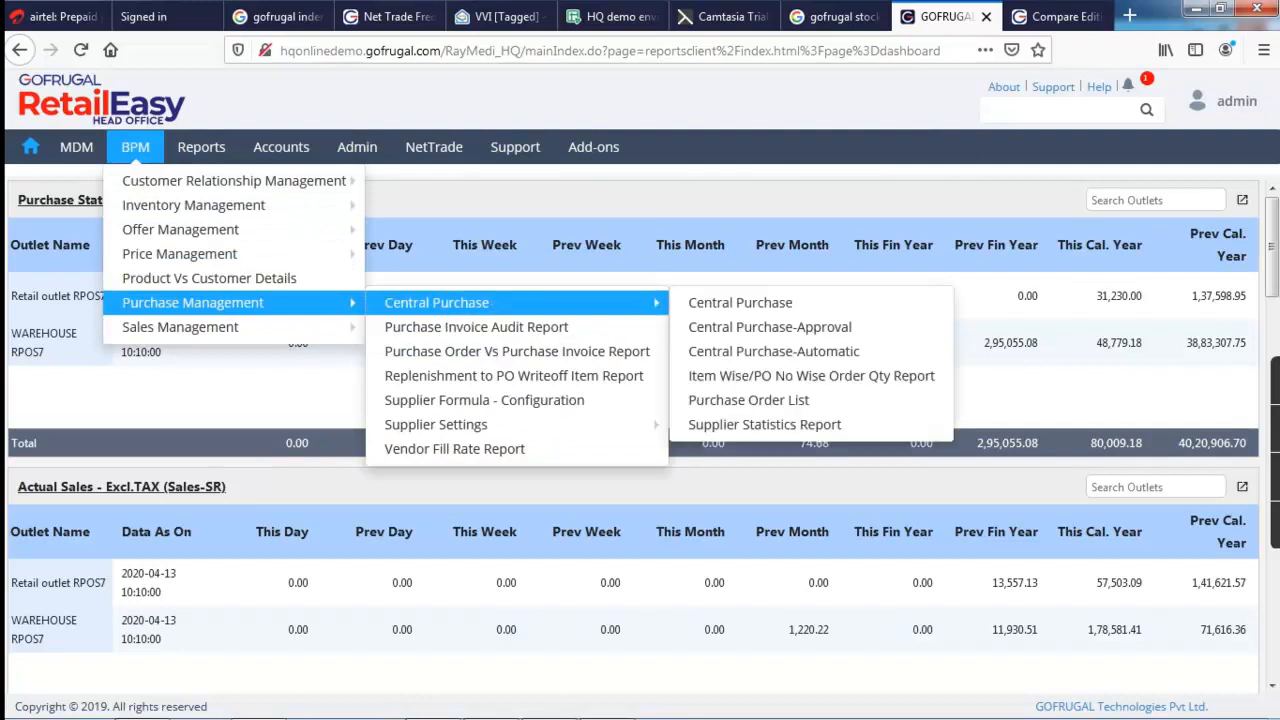
{"action": "left_click", "coordinate": [740, 302]}
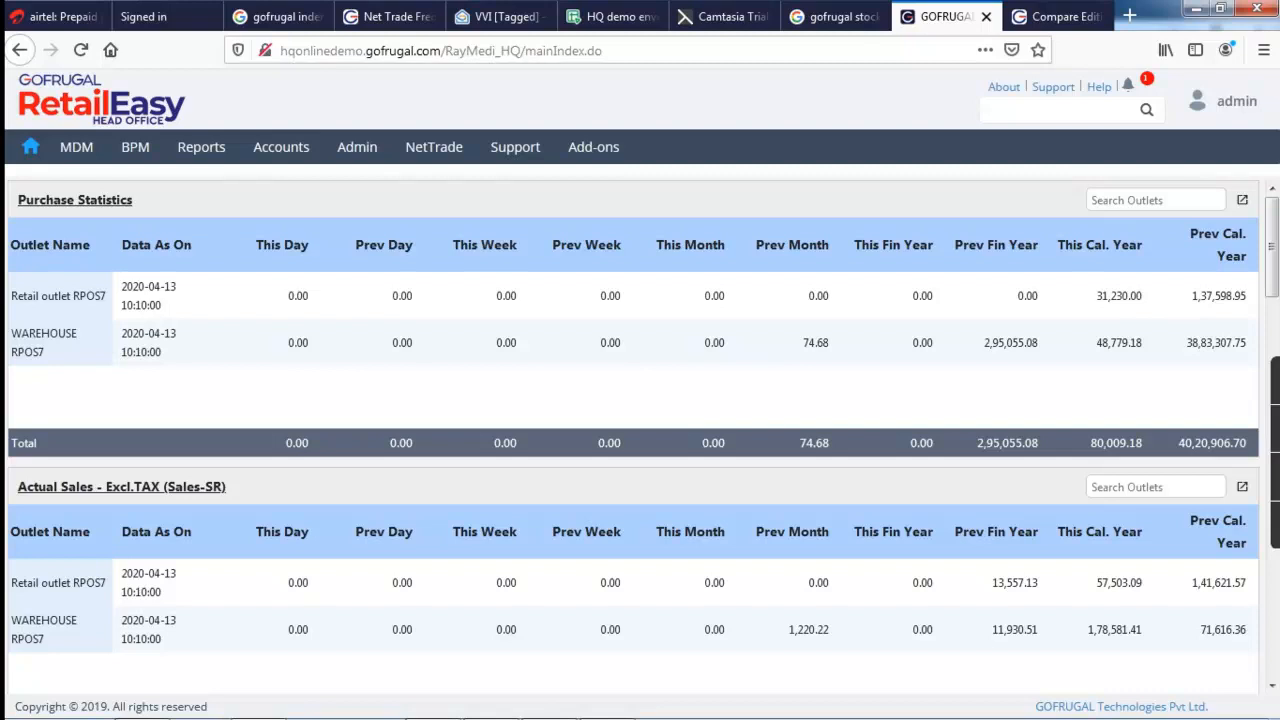
Step: Open the Central Purchase form for entering a purchase order
{"action": "mouse_move", "coordinate": [135, 147]}
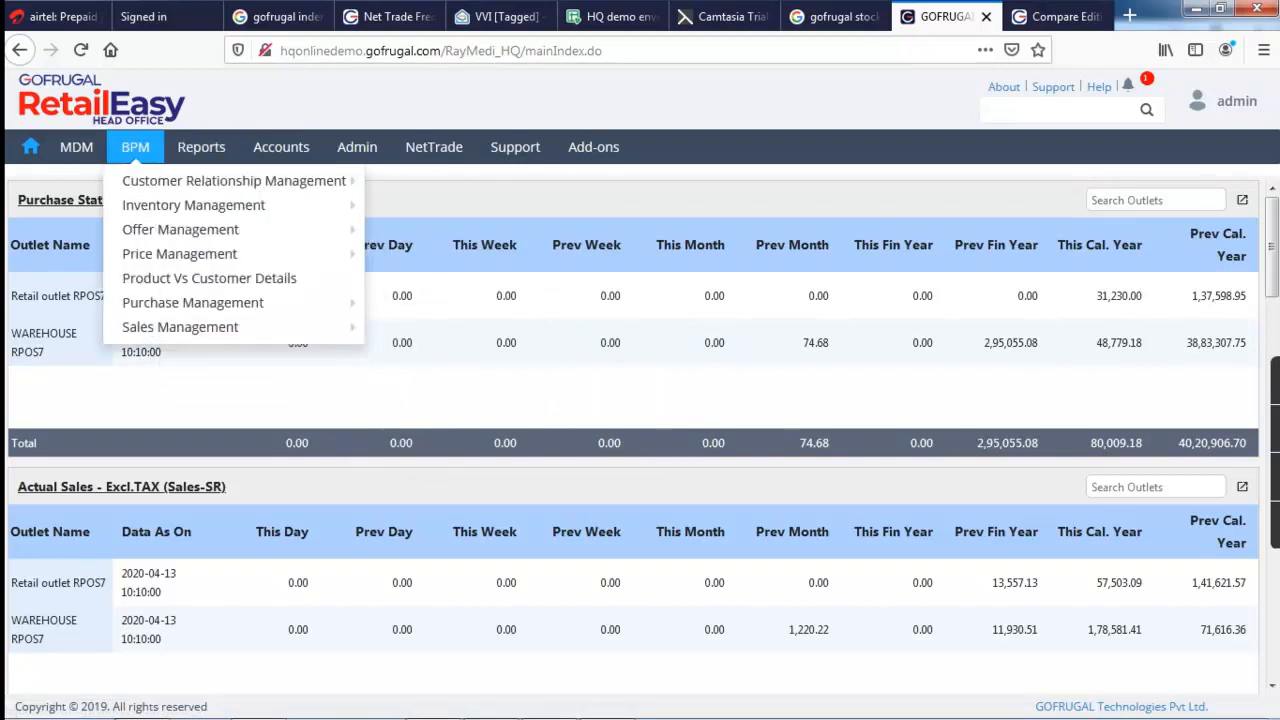
{"action": "mouse_move", "coordinate": [193, 303]}
{"action": "mouse_move", "coordinate": [436, 302]}
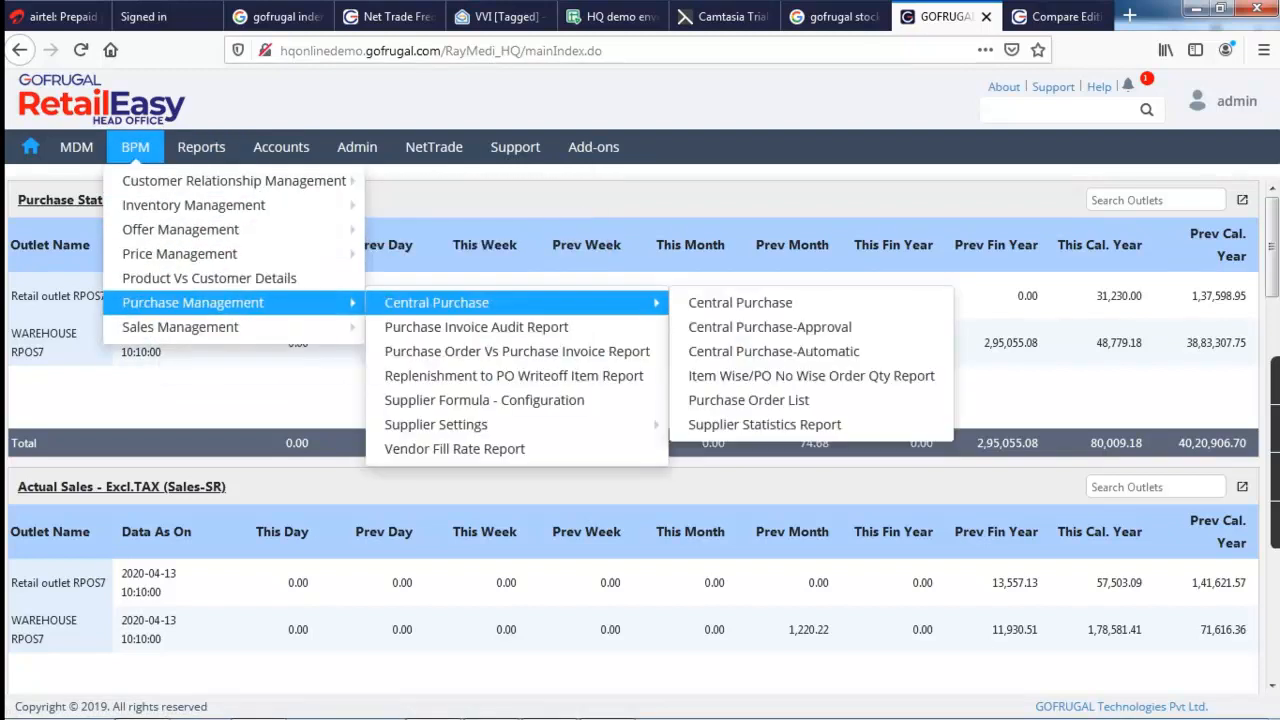
{"action": "left_click", "coordinate": [740, 302]}
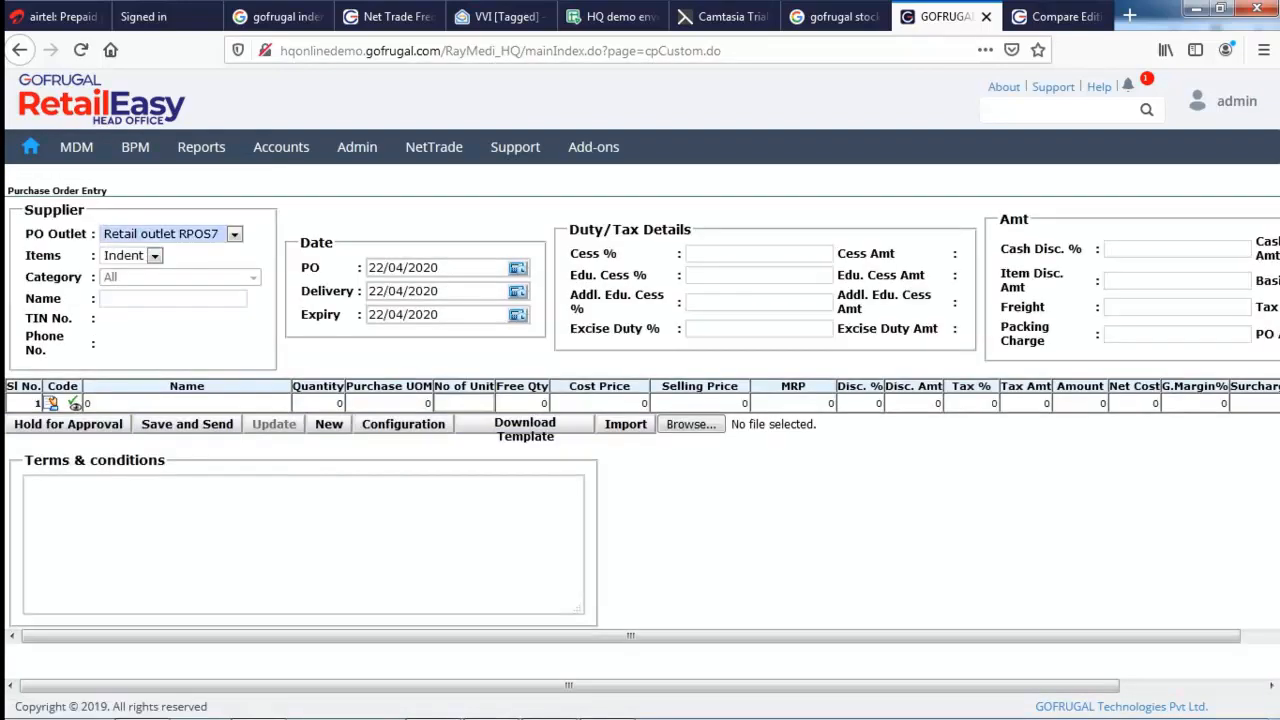
Step: Set the purchase order's outlet to WAREHOUSE RPOS7 and its items option to All
{"action": "left_click", "coordinate": [235, 234]}
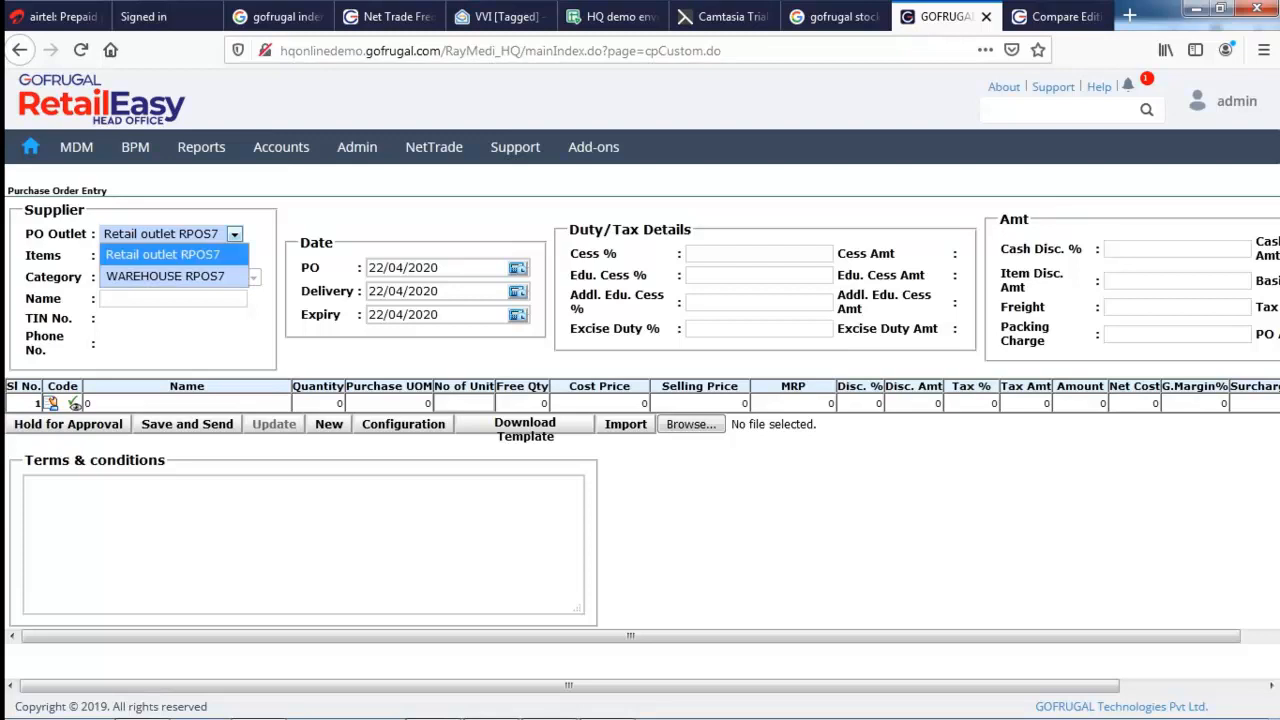
{"action": "key", "text": "Return"}
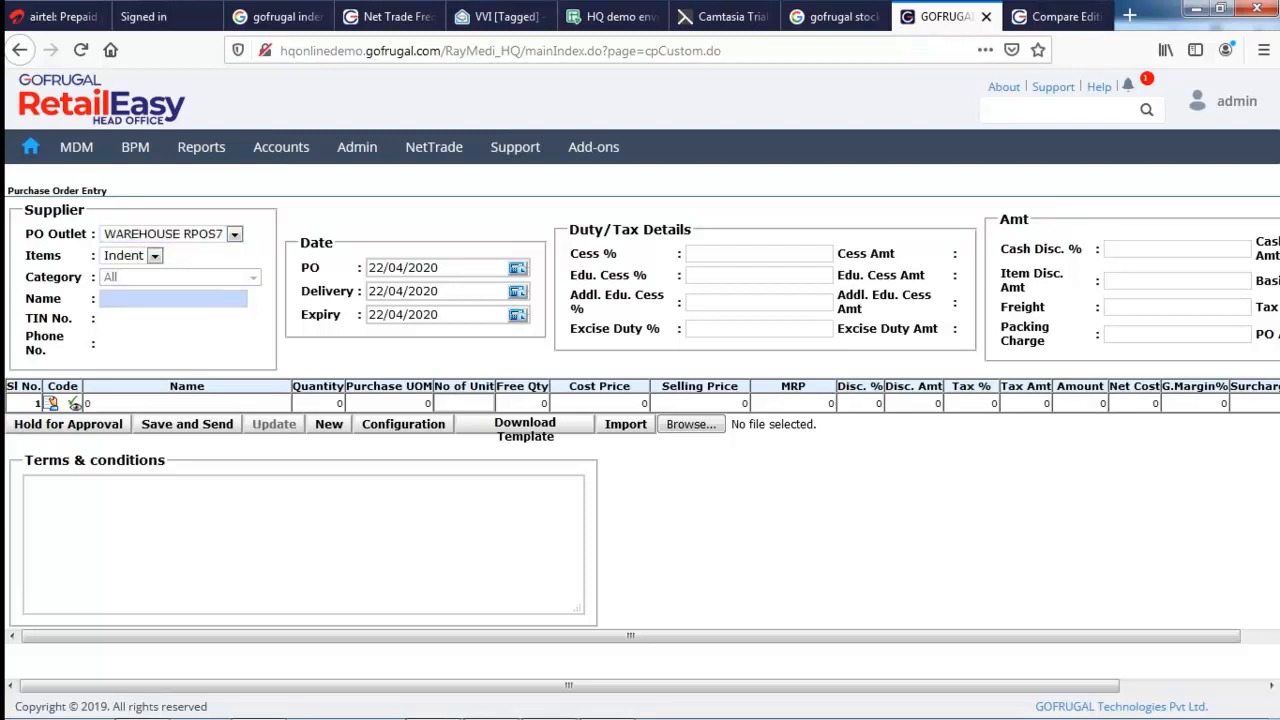
{"action": "left_click", "coordinate": [155, 256]}
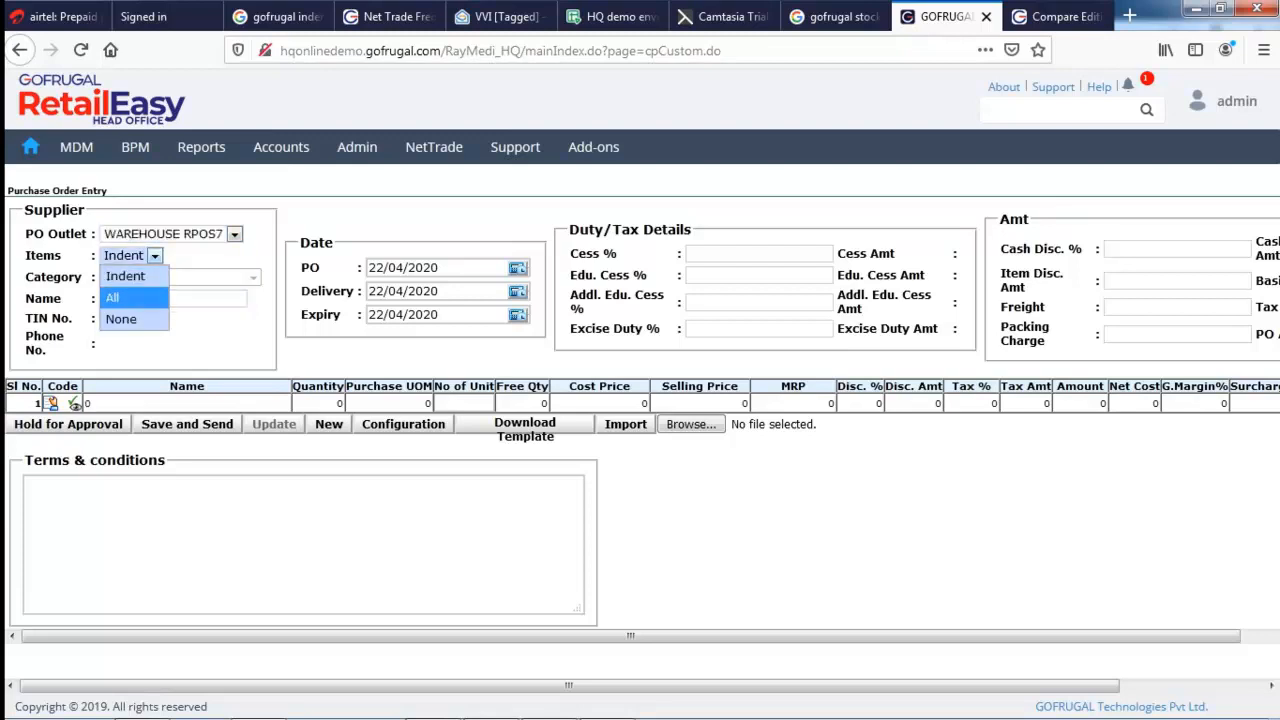
{"action": "left_click", "coordinate": [118, 297]}
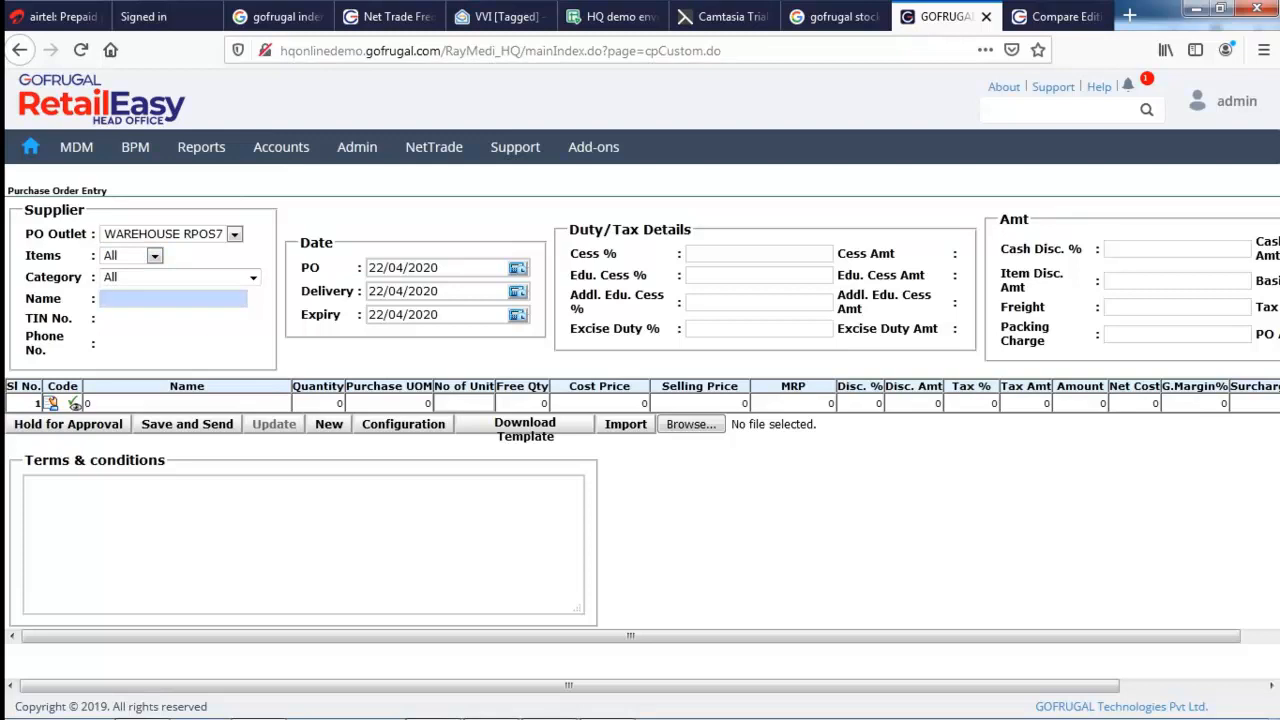
Step: Select the second supplier in the supplier list and load the items for the purchase order
{"action": "key", "text": "Return"}
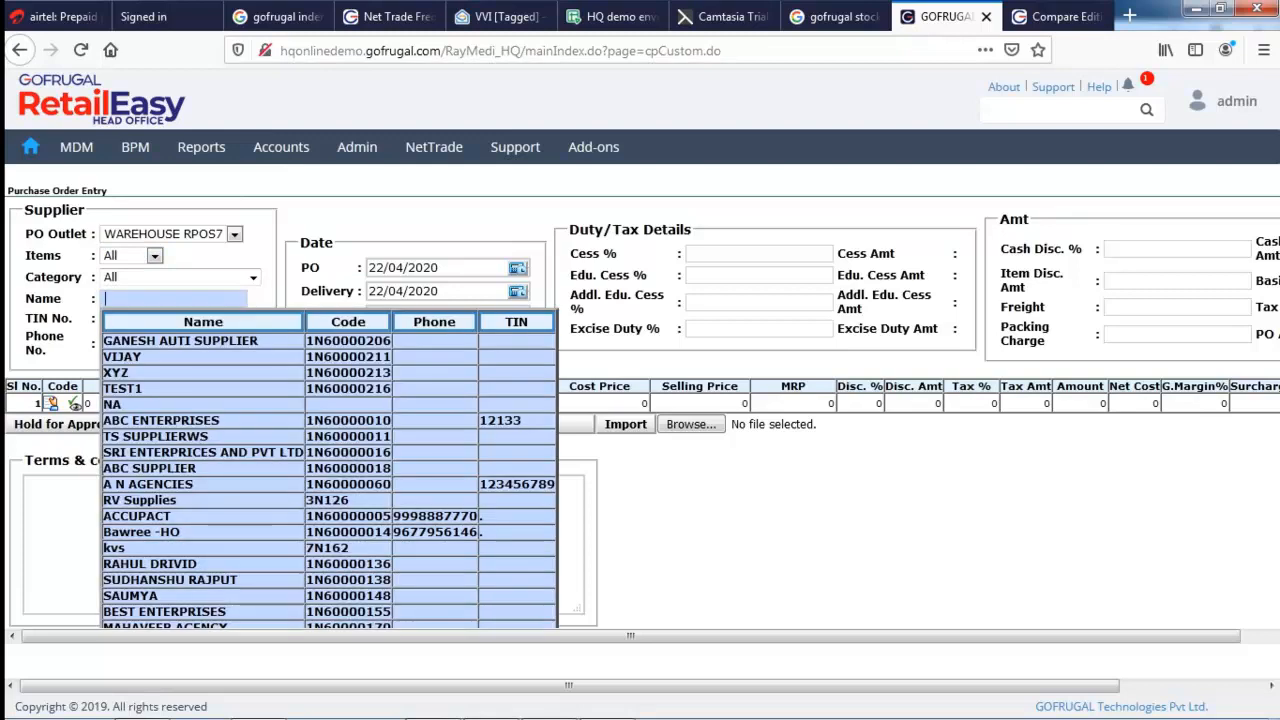
{"action": "left_click", "coordinate": [122, 357]}
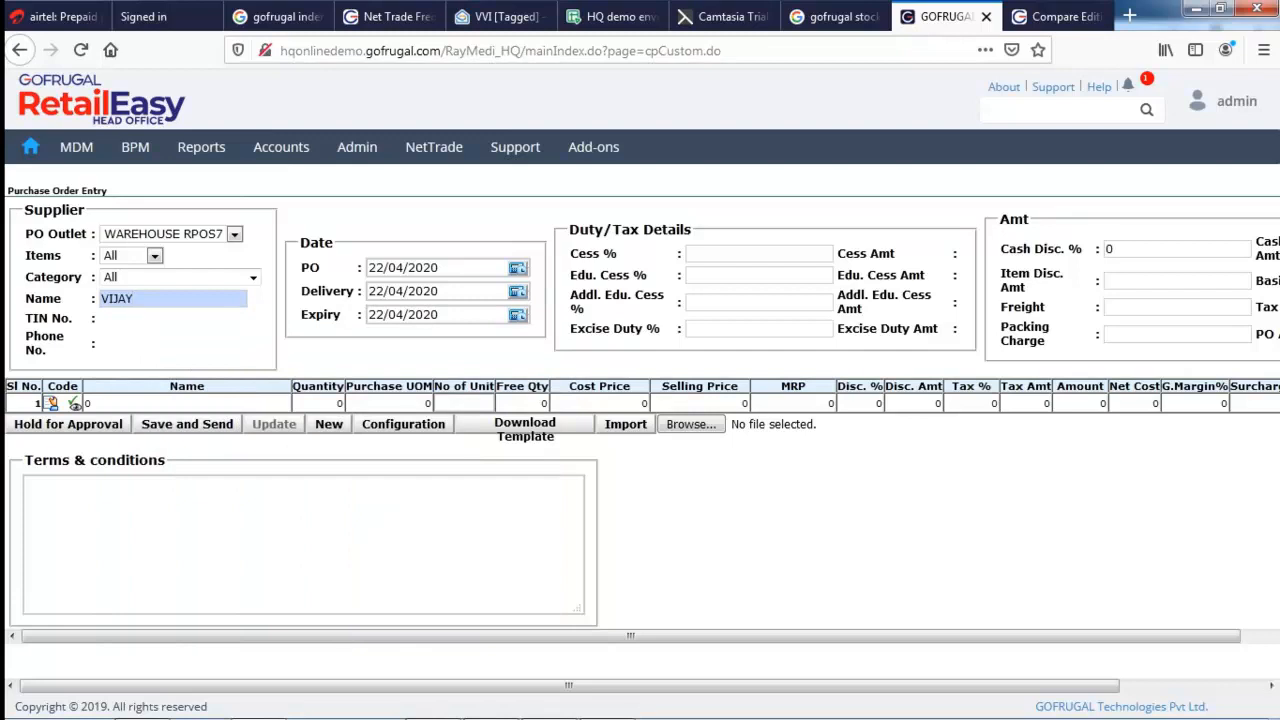
{"action": "key", "text": "Return"}
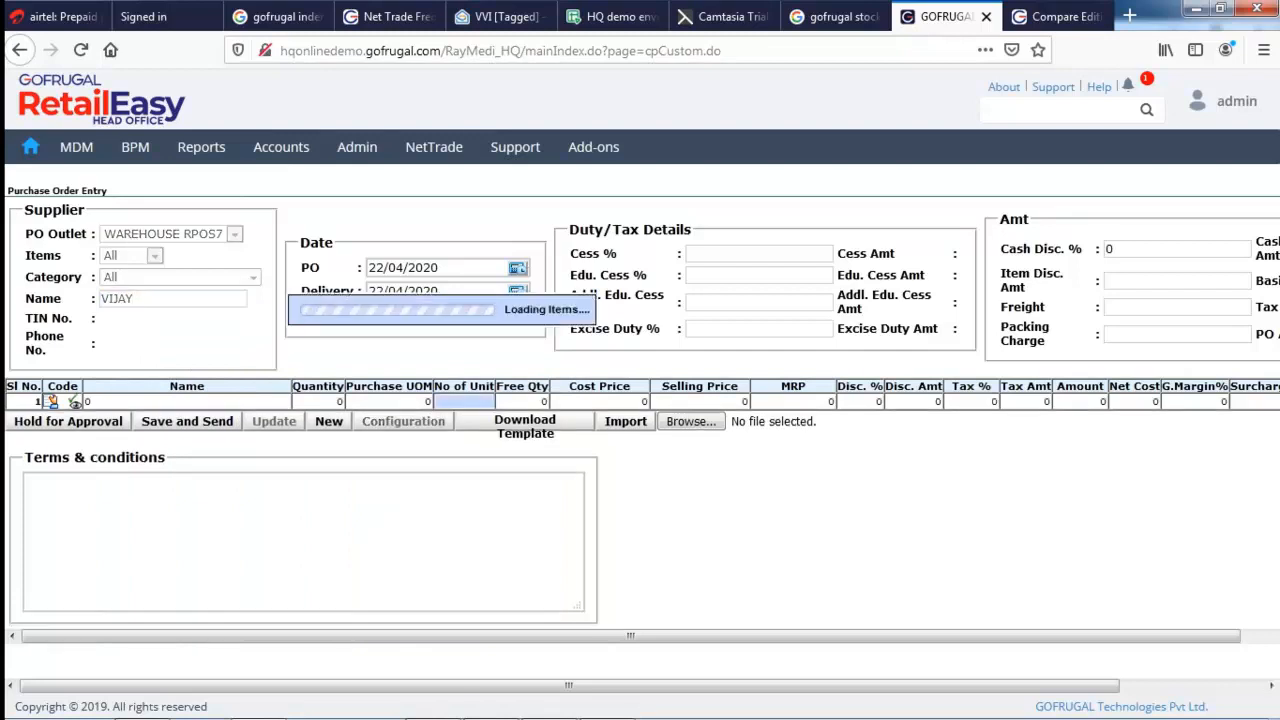
{"action": "key", "text": "Return"}
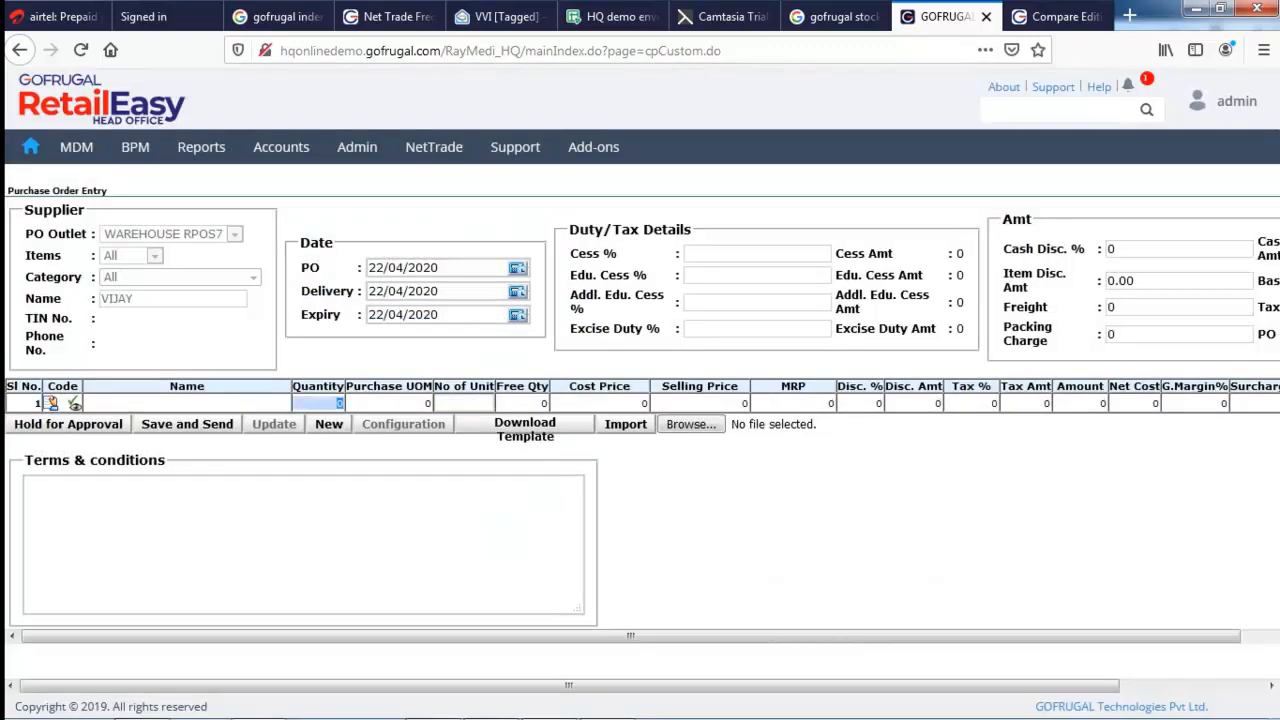
Step: Set the purchase order's expiry date to 24/04/2020
{"action": "left_click", "coordinate": [517, 315]}
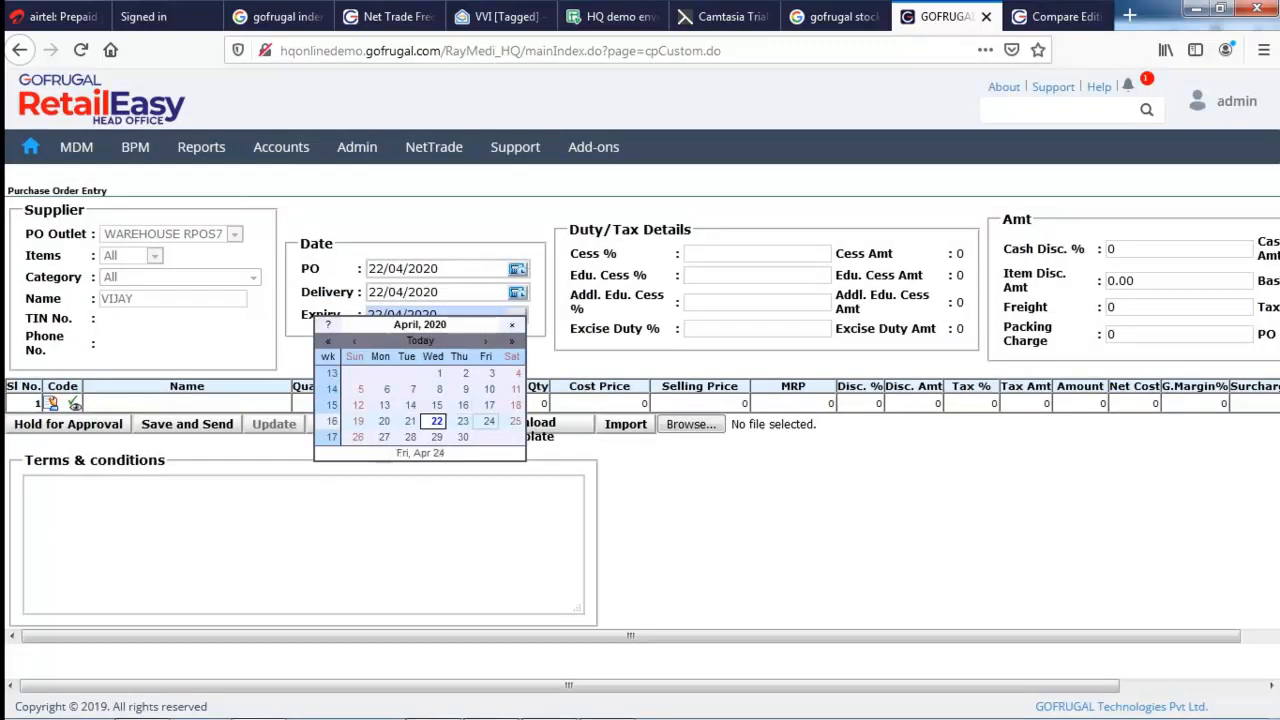
{"action": "left_click", "coordinate": [489, 421]}
{"action": "key", "text": "Tab"}
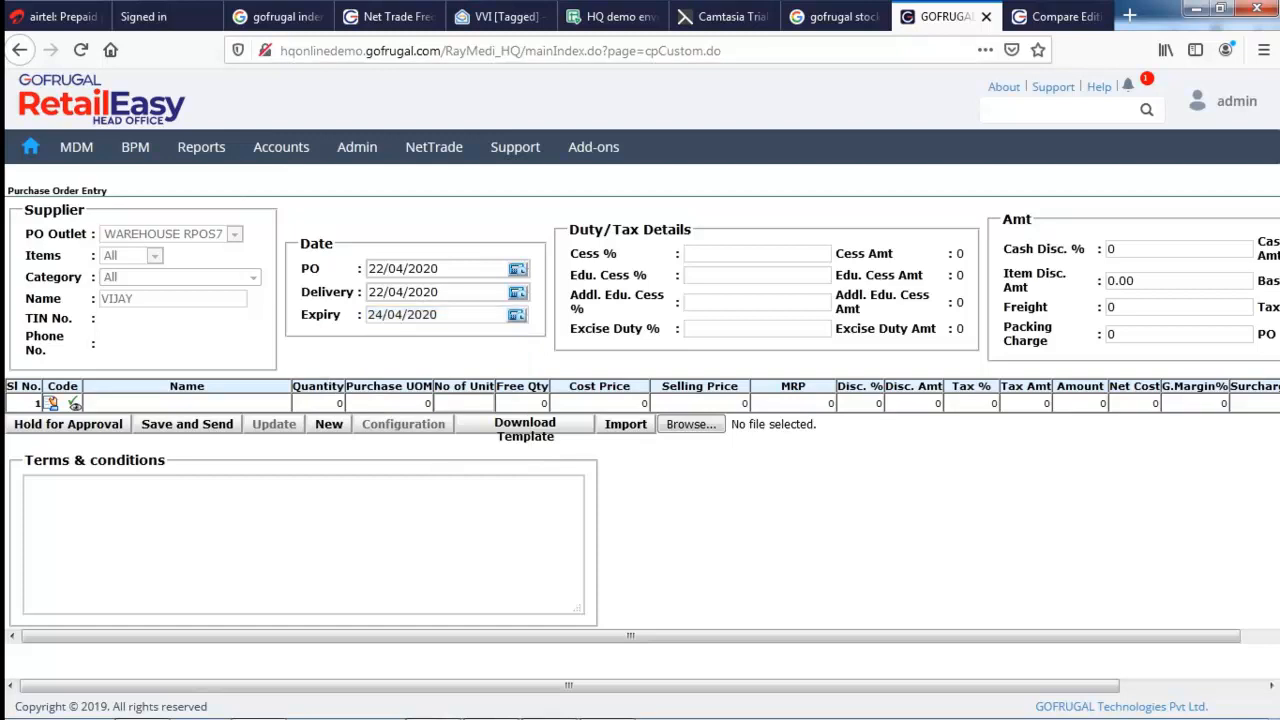
Step: Add BOOST 250 GM as the first item of the purchase order with a quantity of 10
{"action": "left_click", "coordinate": [187, 403]}
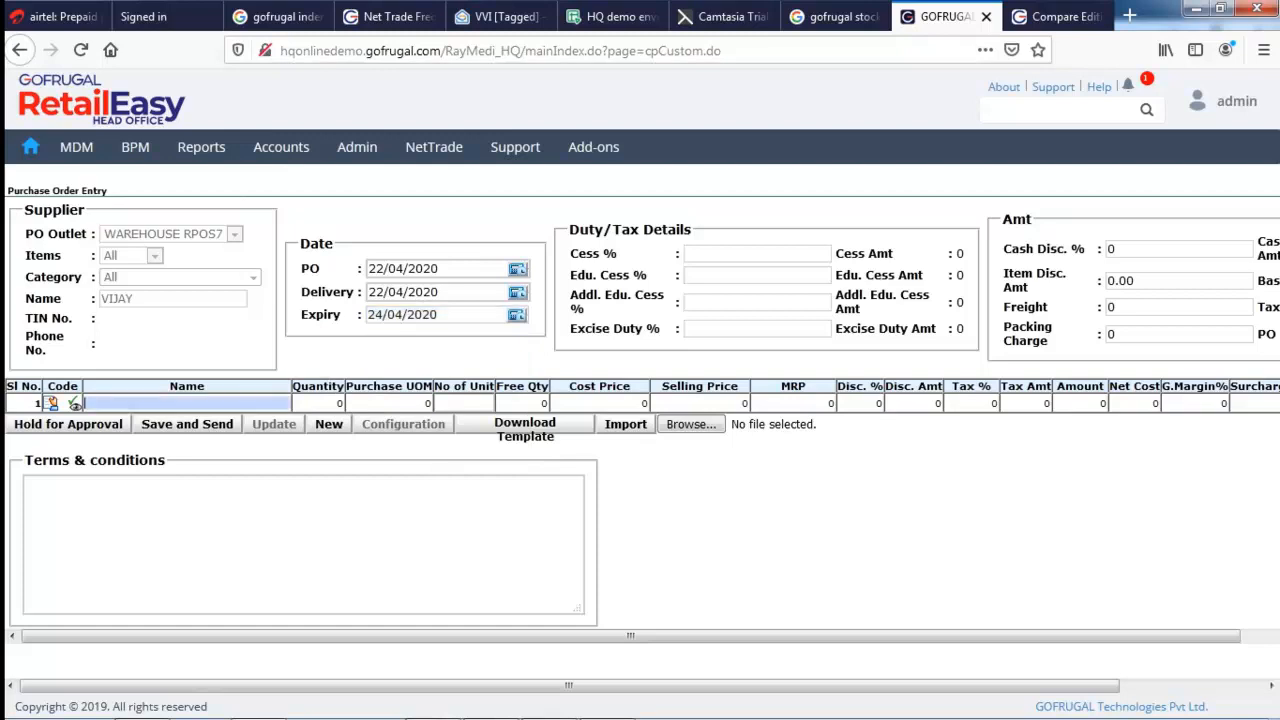
{"action": "key", "text": "Return"}
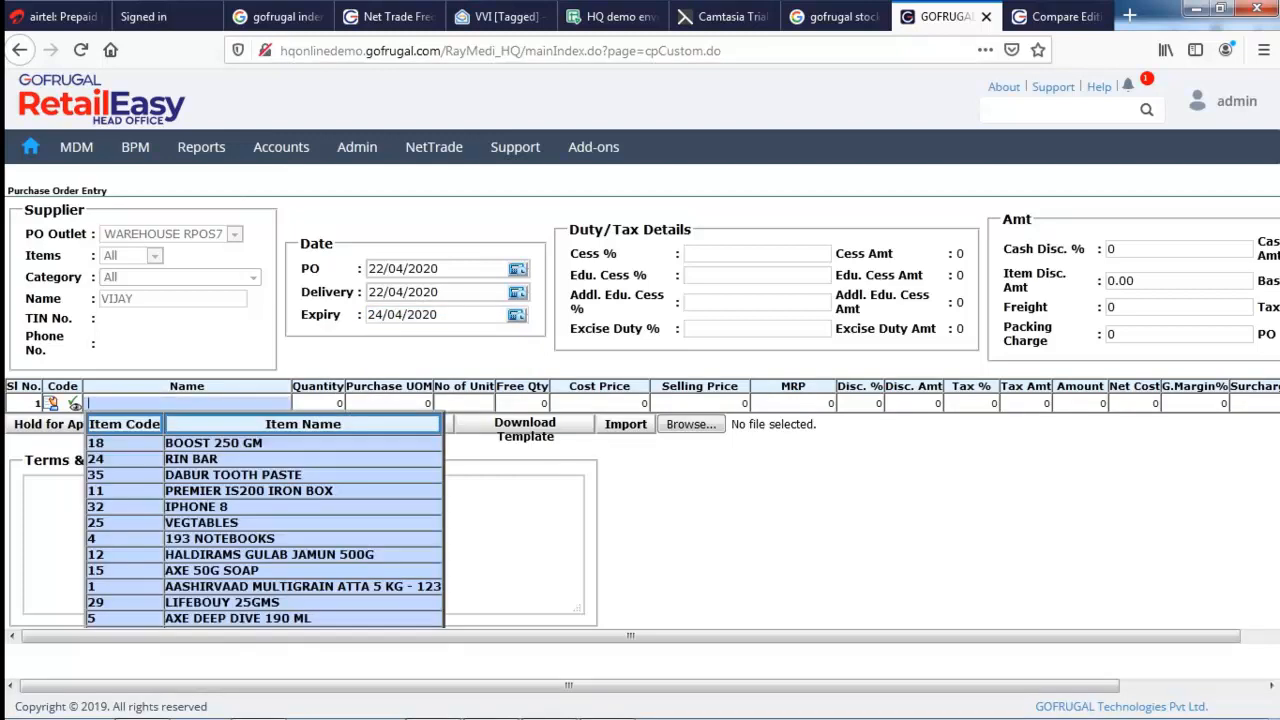
{"action": "key", "text": "Return"}
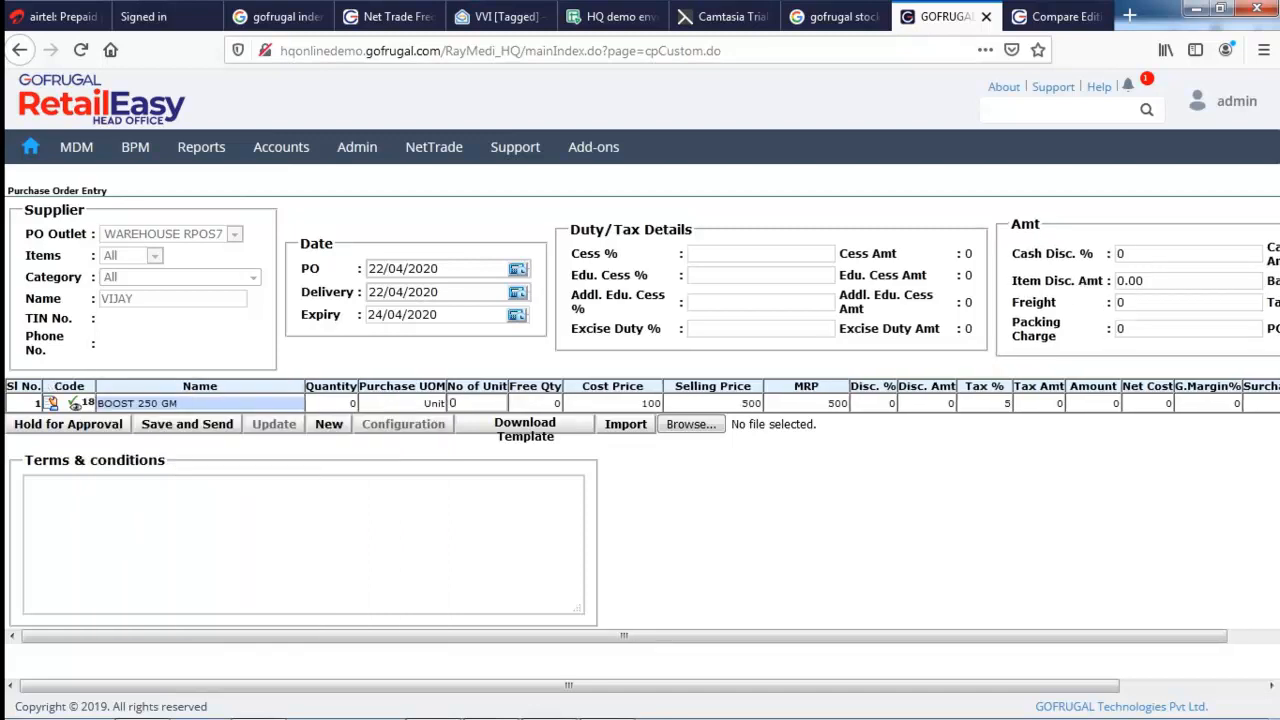
{"action": "key", "text": "Return"}
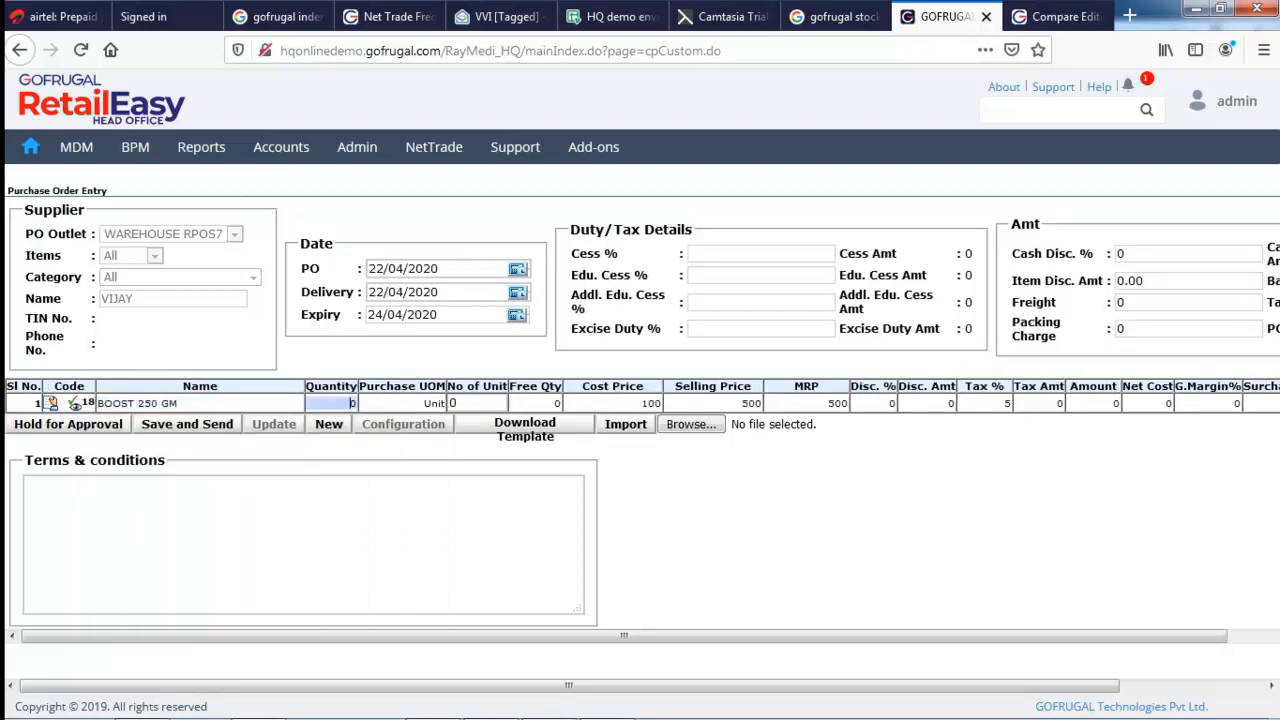
{"action": "type", "text": "10"}
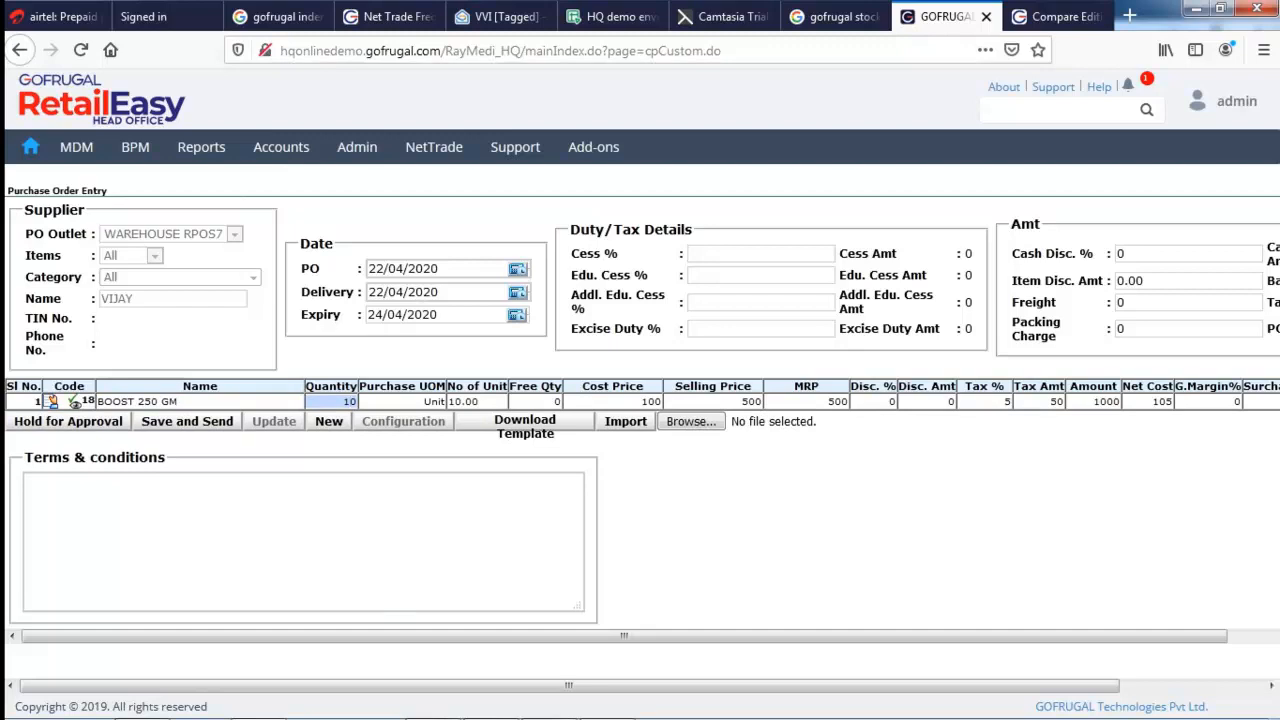
Step: Enter "hhfdhfdfdjfdi" as the terms and conditions, and save and send the purchase order
{"action": "left_click", "coordinate": [187, 421]}
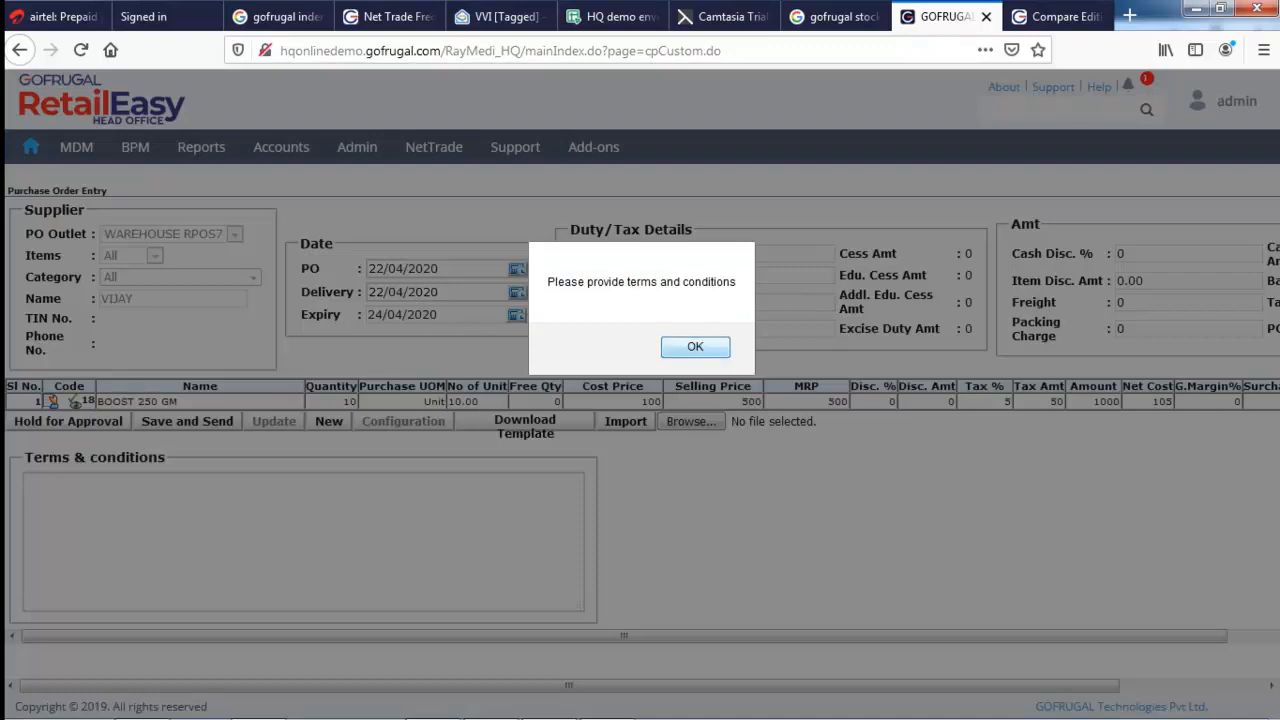
{"action": "key", "text": "Return"}
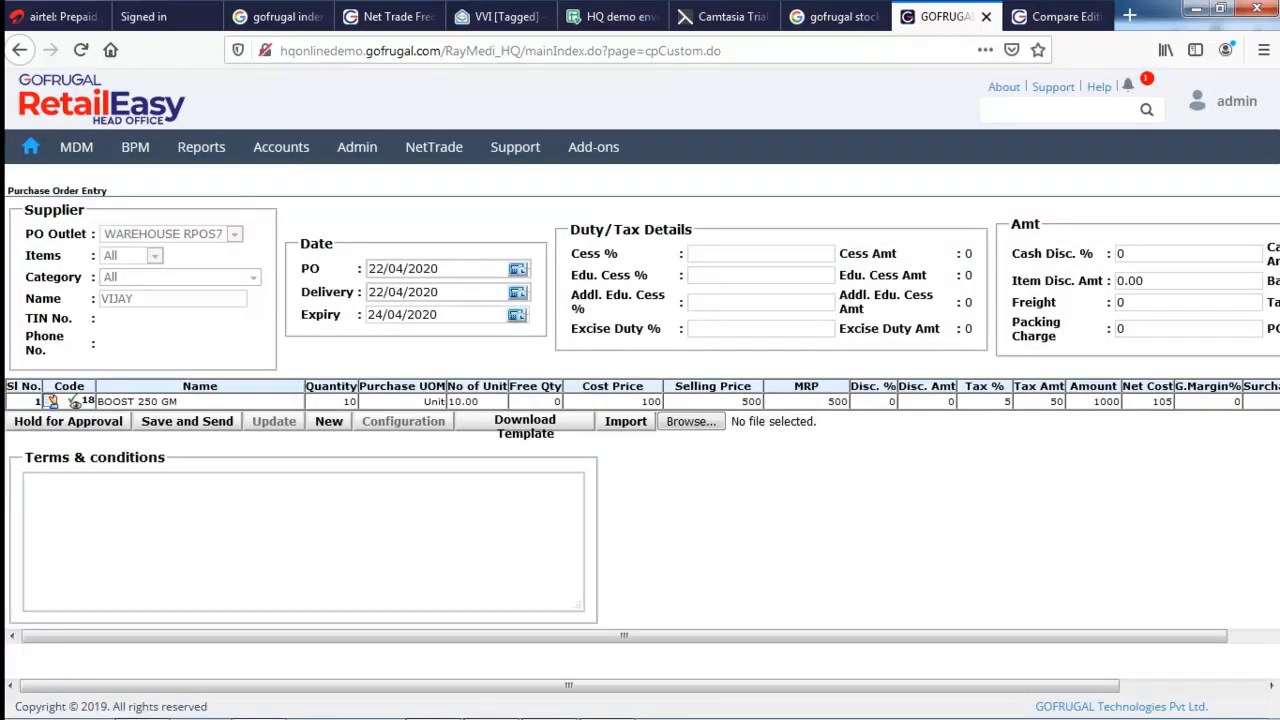
{"action": "type", "text": "hhfdhfdfdjfdi"}
{"action": "left_click", "coordinate": [187, 421]}
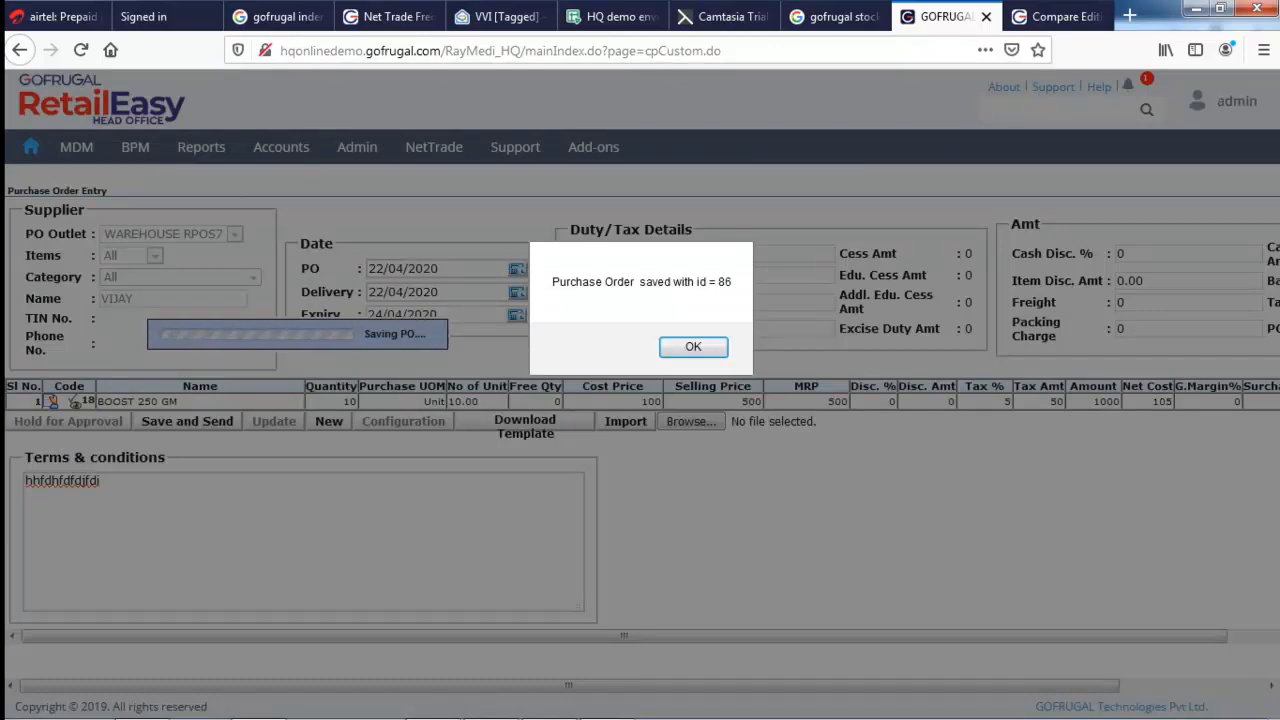
Step: Acknowledge the saved purchase order and decline both printing and emailing it
{"action": "key", "text": "Return"}
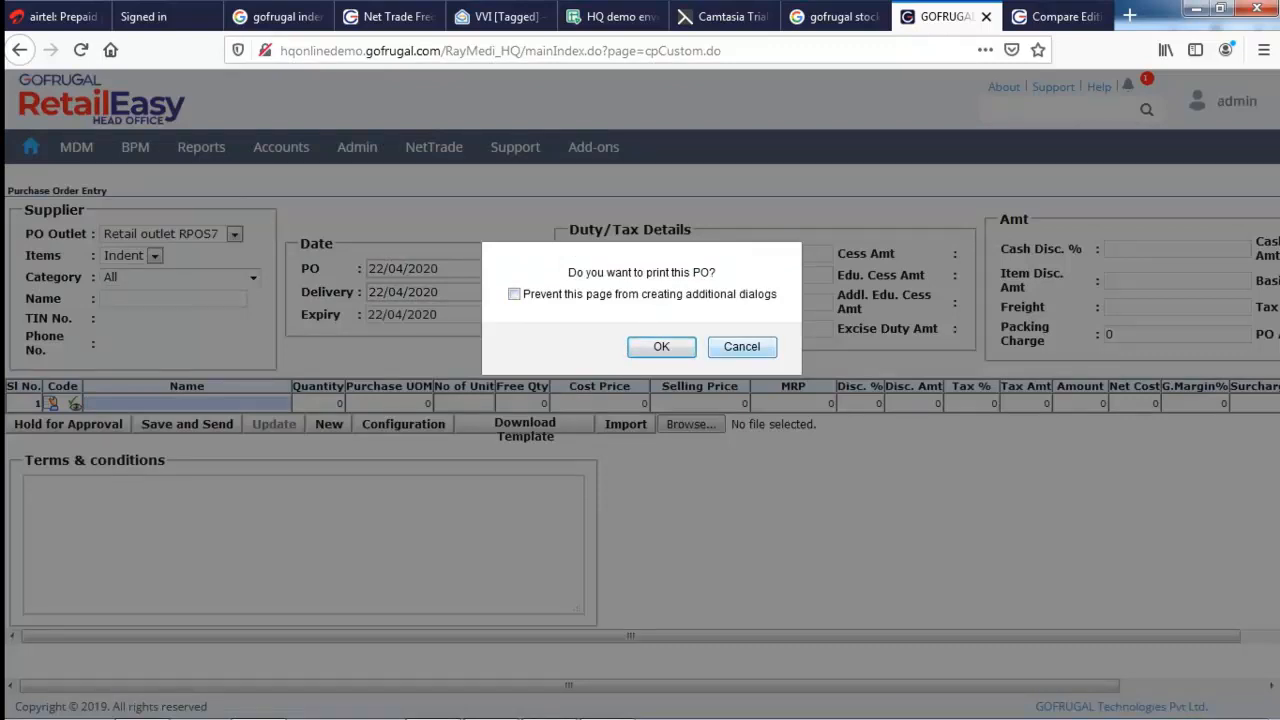
{"action": "left_click", "coordinate": [742, 347]}
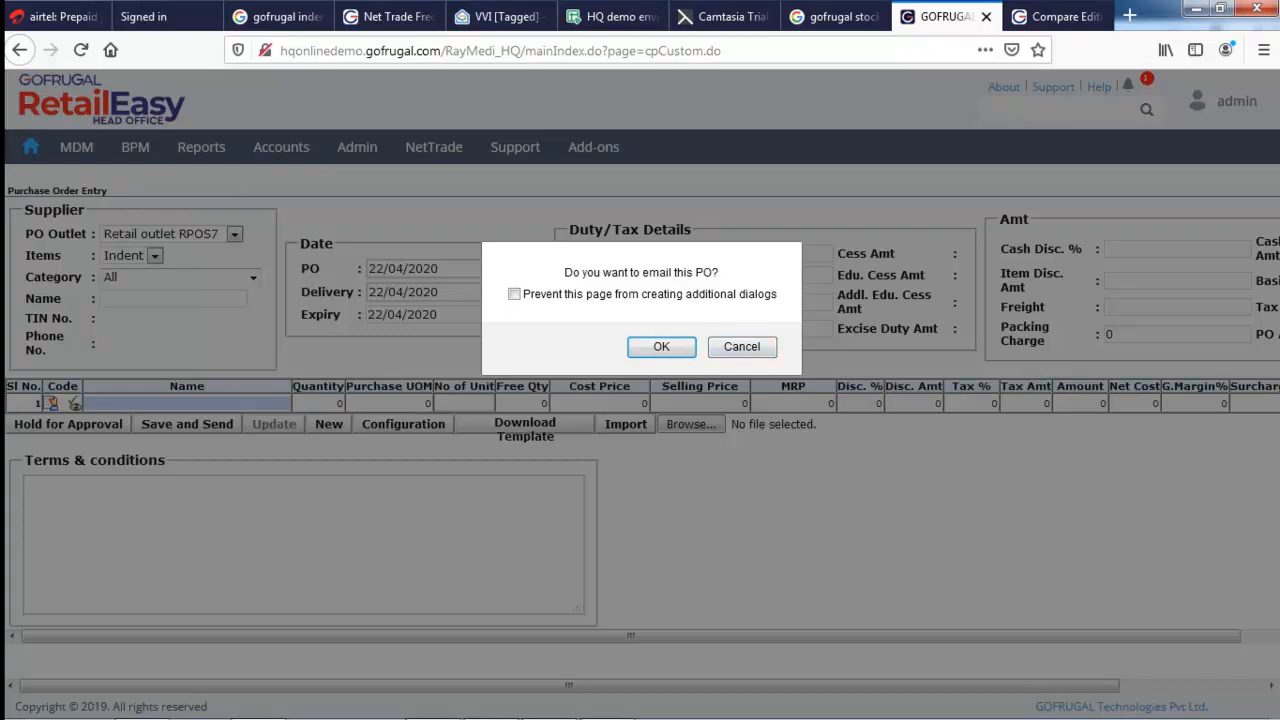
{"action": "left_click", "coordinate": [742, 347]}
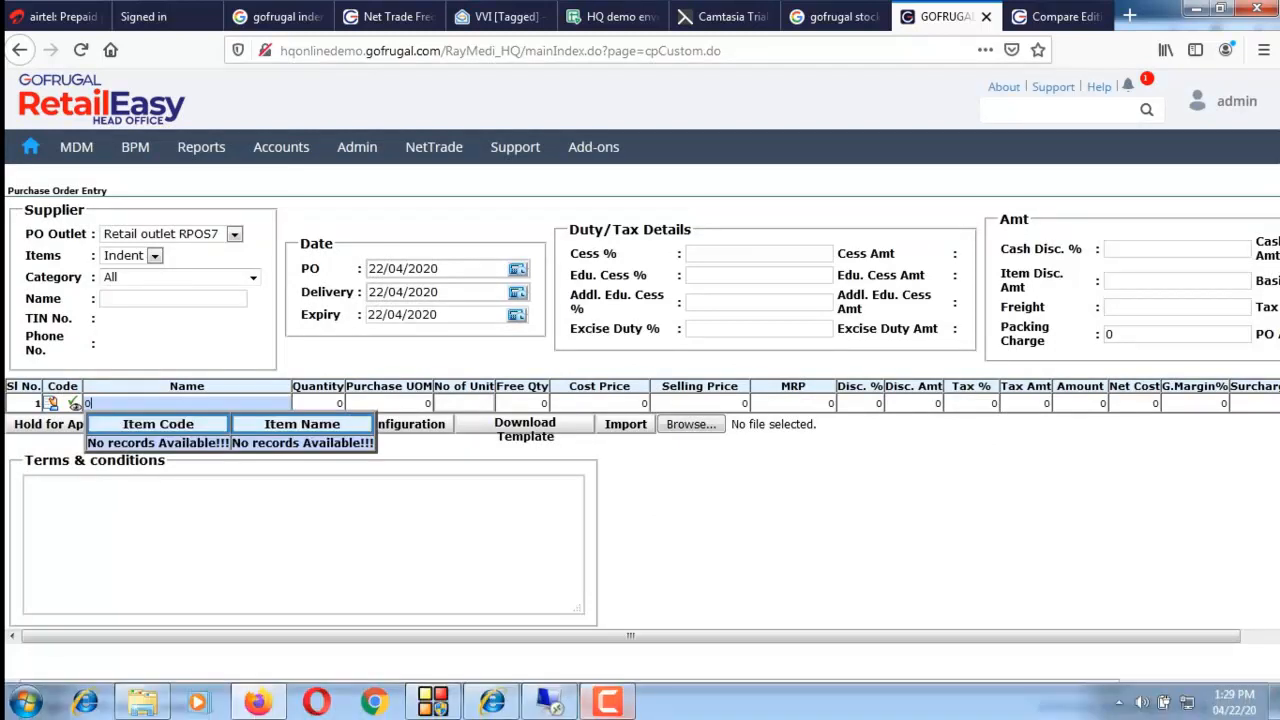
{"action": "left_click", "coordinate": [608, 702]}
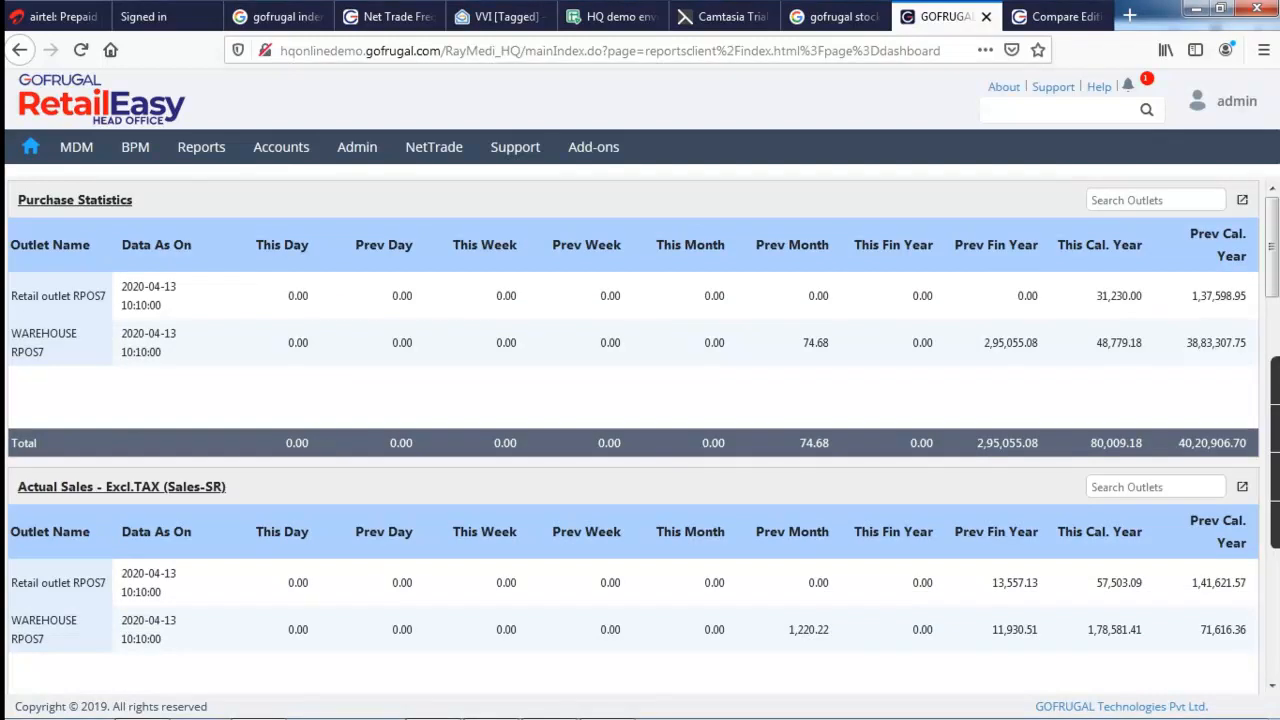
Step: Open the Central Purchase form again to start another purchase order
{"action": "mouse_move", "coordinate": [135, 147]}
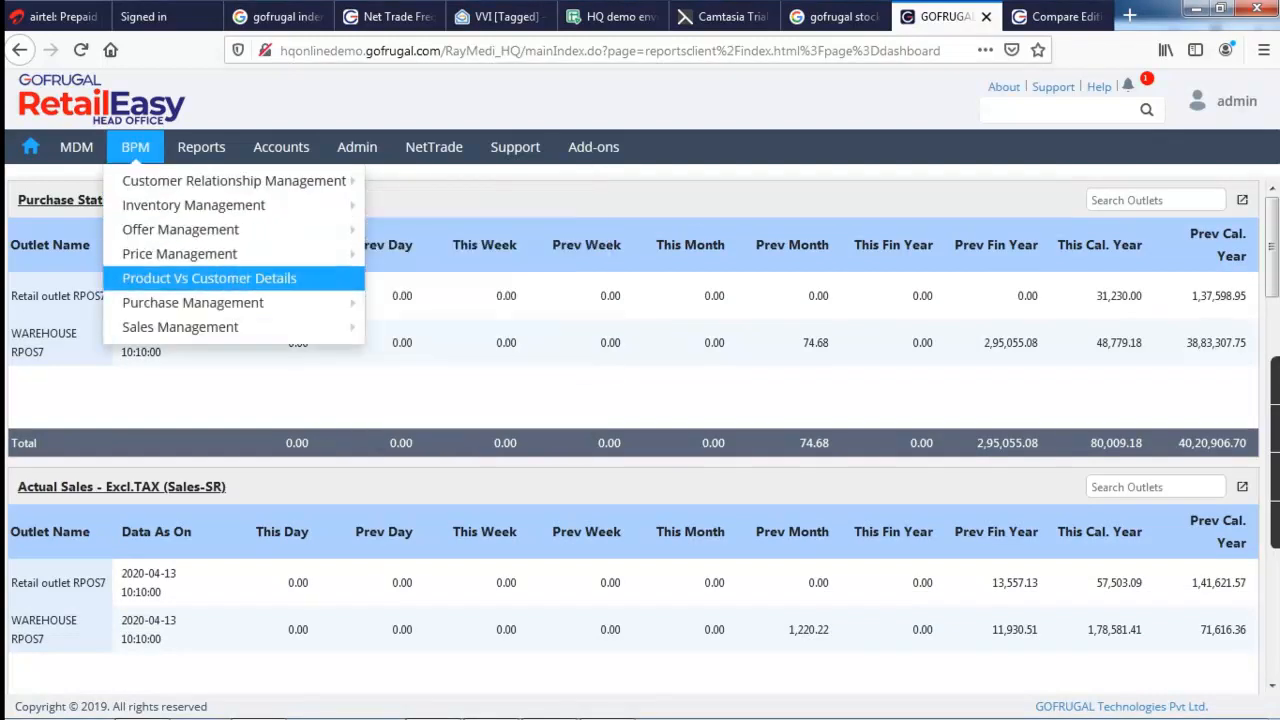
{"action": "mouse_move", "coordinate": [193, 302]}
{"action": "mouse_move", "coordinate": [436, 302]}
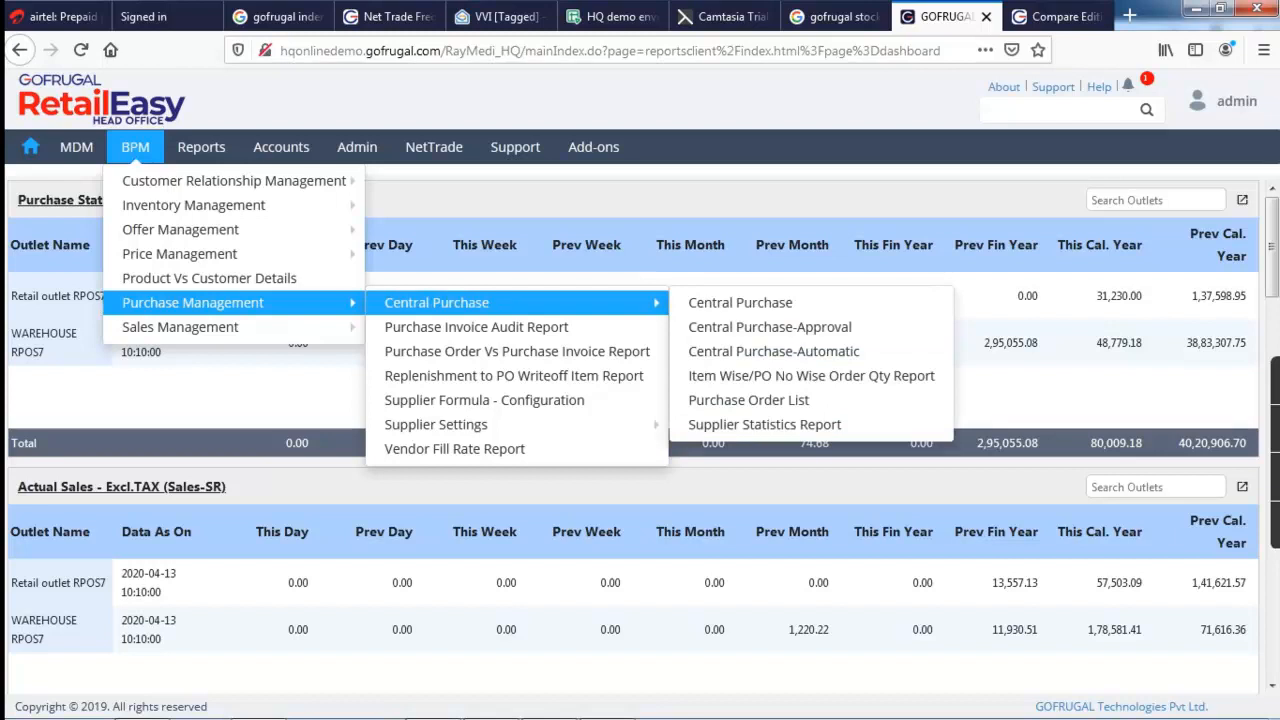
{"action": "left_click", "coordinate": [740, 302]}
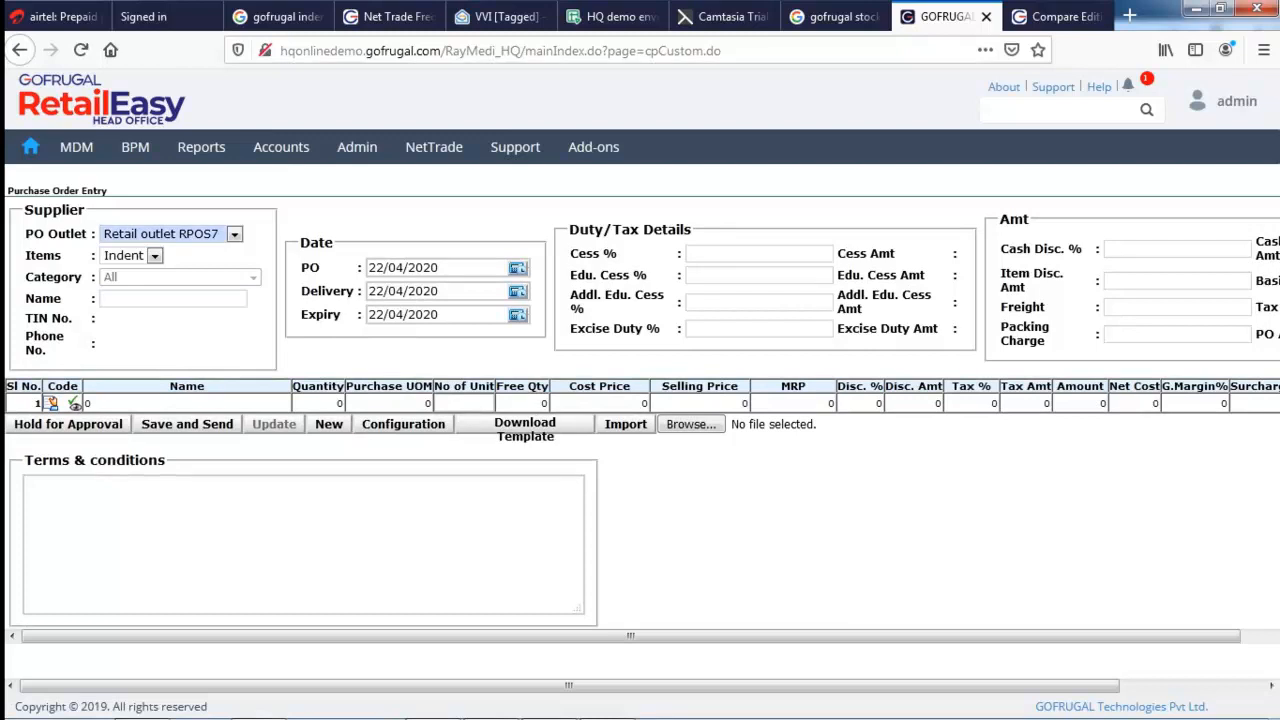
Step: Fill in the supplier section with PO outlet WAREHOUSE RPOS7, items option All and the second supplier in the list
{"action": "left_click", "coordinate": [234, 234]}
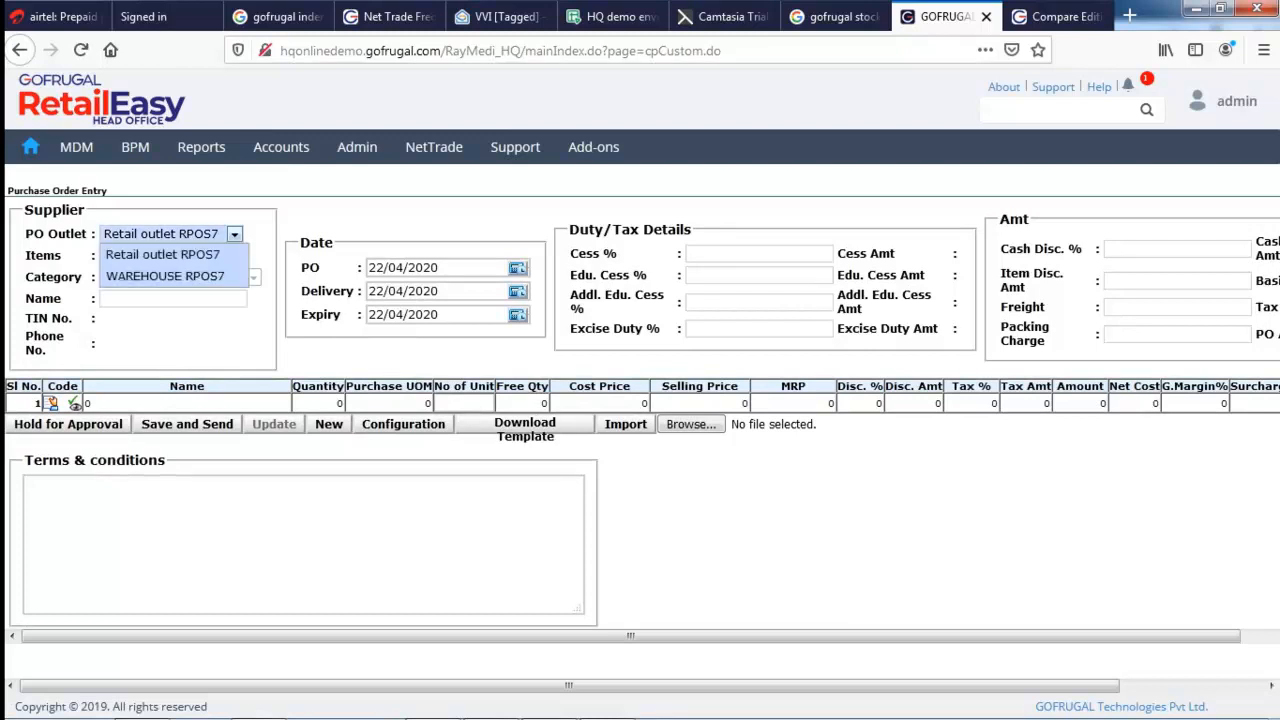
{"action": "left_click", "coordinate": [166, 277]}
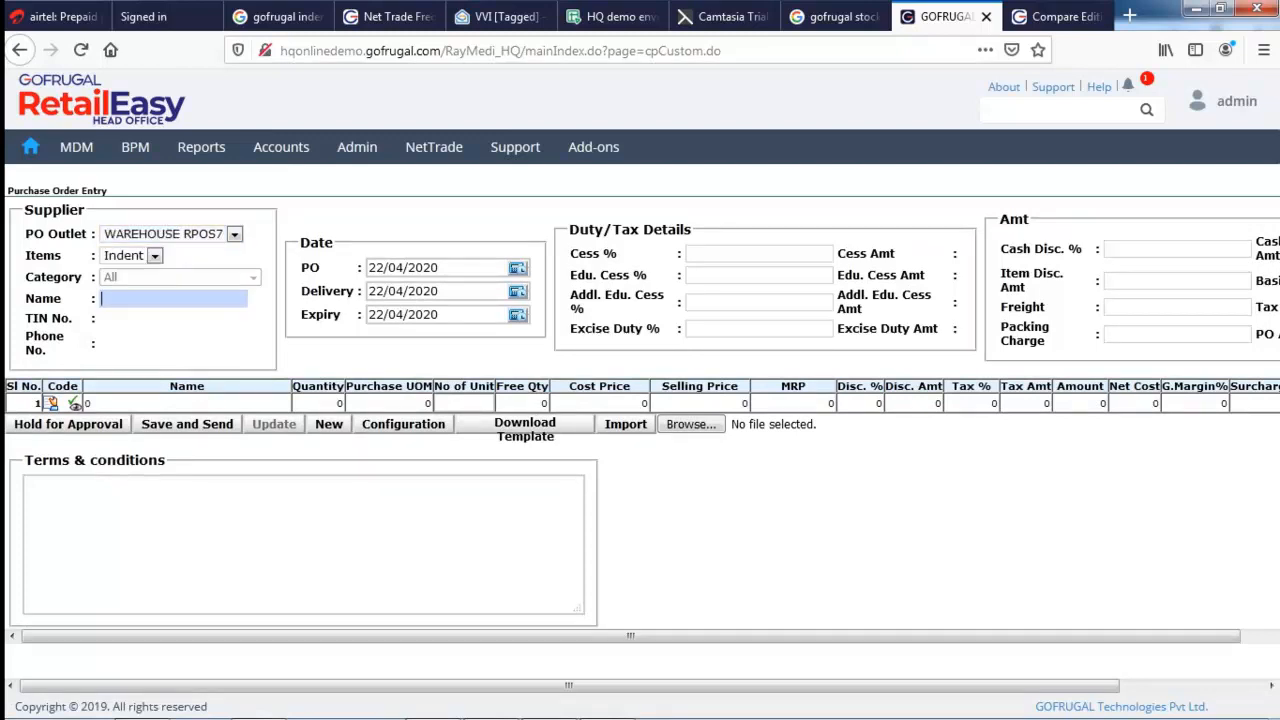
{"action": "left_click", "coordinate": [154, 256]}
{"action": "left_click", "coordinate": [134, 298]}
{"action": "key", "text": "Return"}
{"action": "key", "text": "Return"}
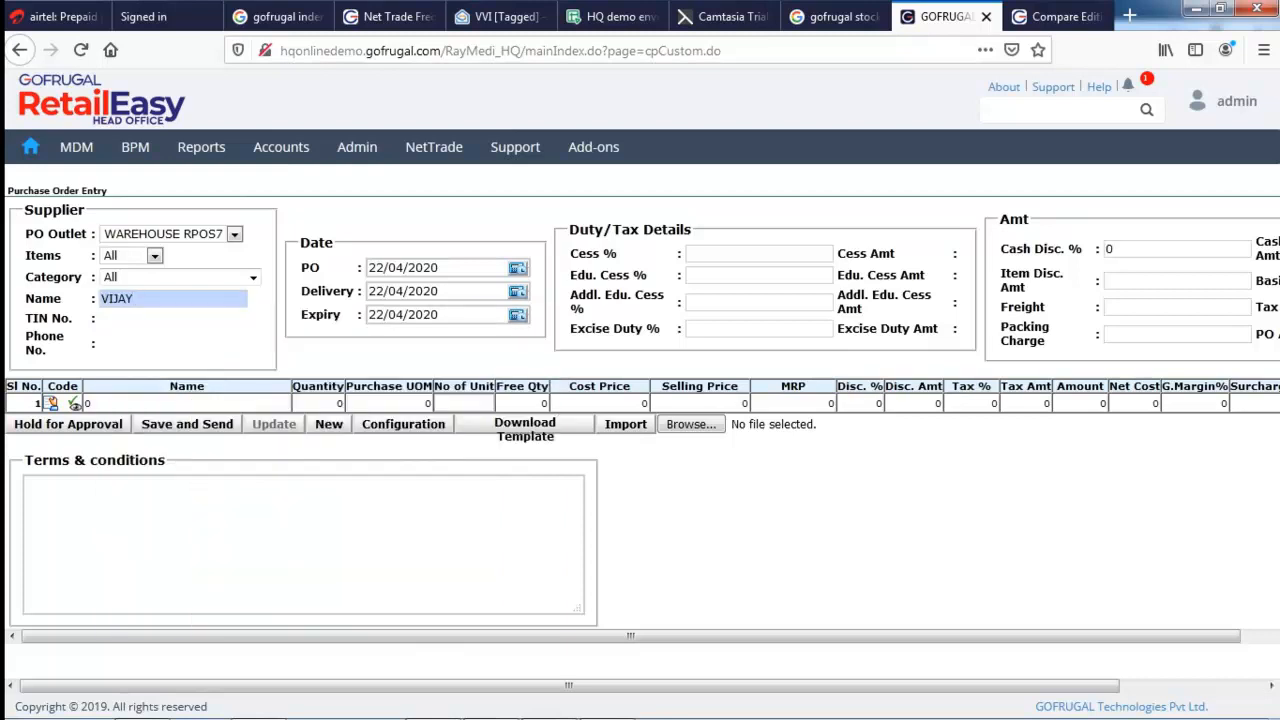
Step: Confirm the chosen supplier and set the purchase order's expiry date to 24/04/2020
{"action": "key", "text": "Return"}
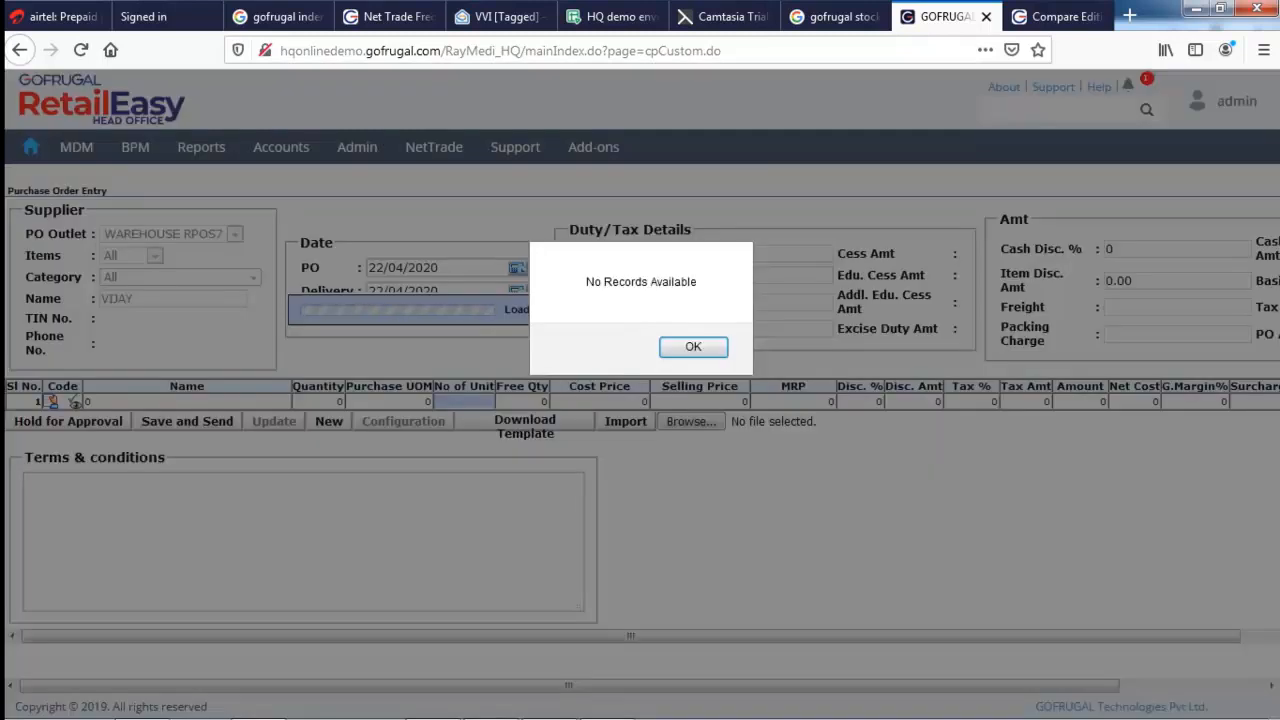
{"action": "key", "text": "Return"}
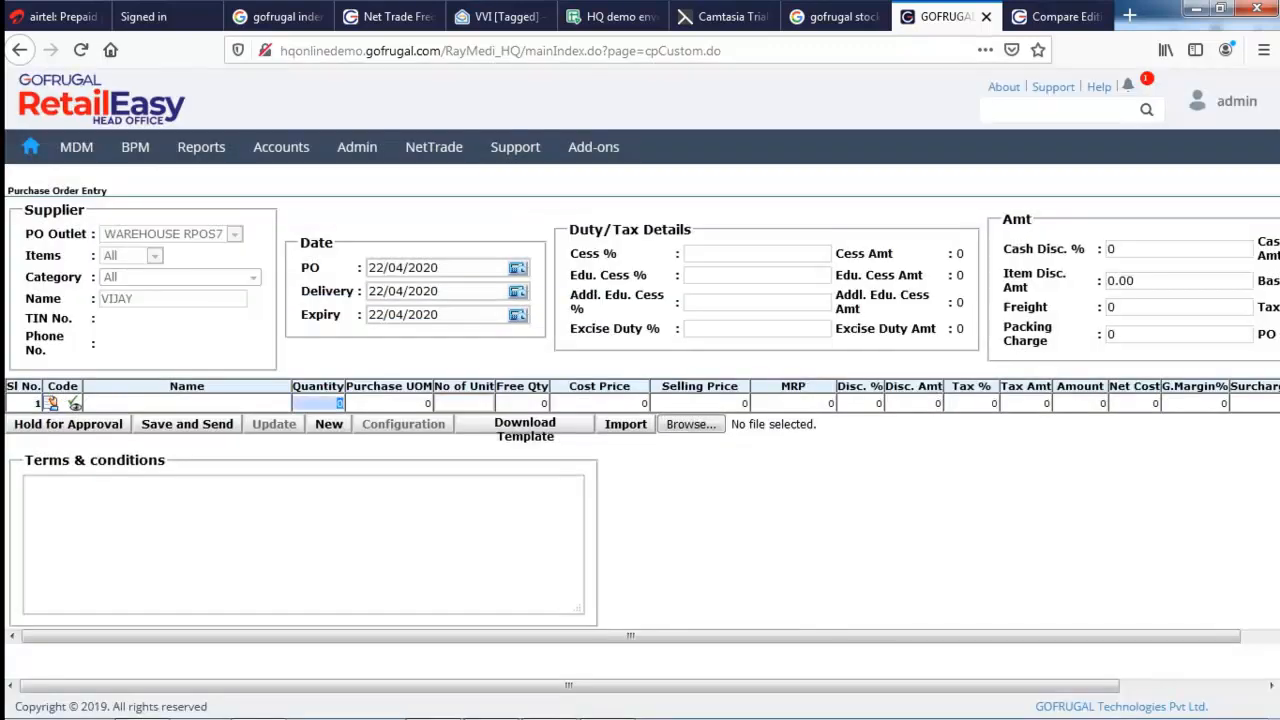
{"action": "left_click", "coordinate": [517, 314]}
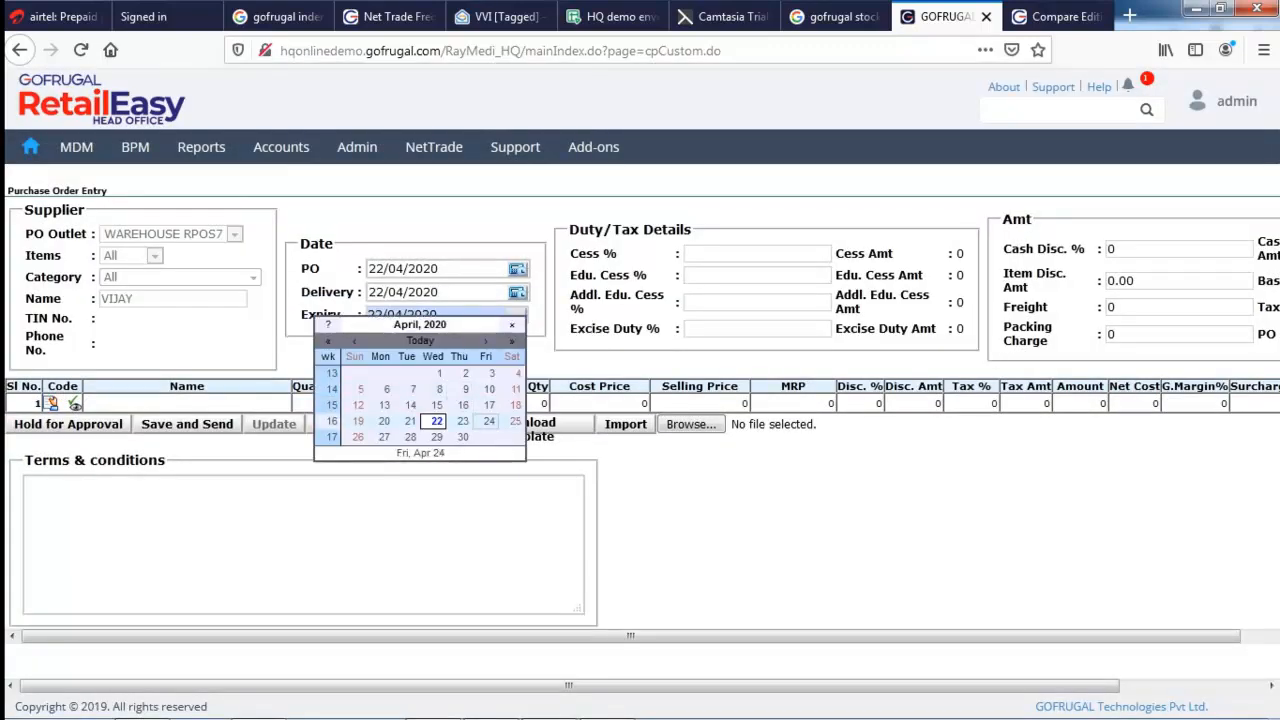
{"action": "left_click", "coordinate": [489, 421]}
Step: Add BOOST 250 GM with quantity 10, and save the purchase order with "hehehr" as the terms and conditions
{"action": "left_click", "coordinate": [186, 403]}
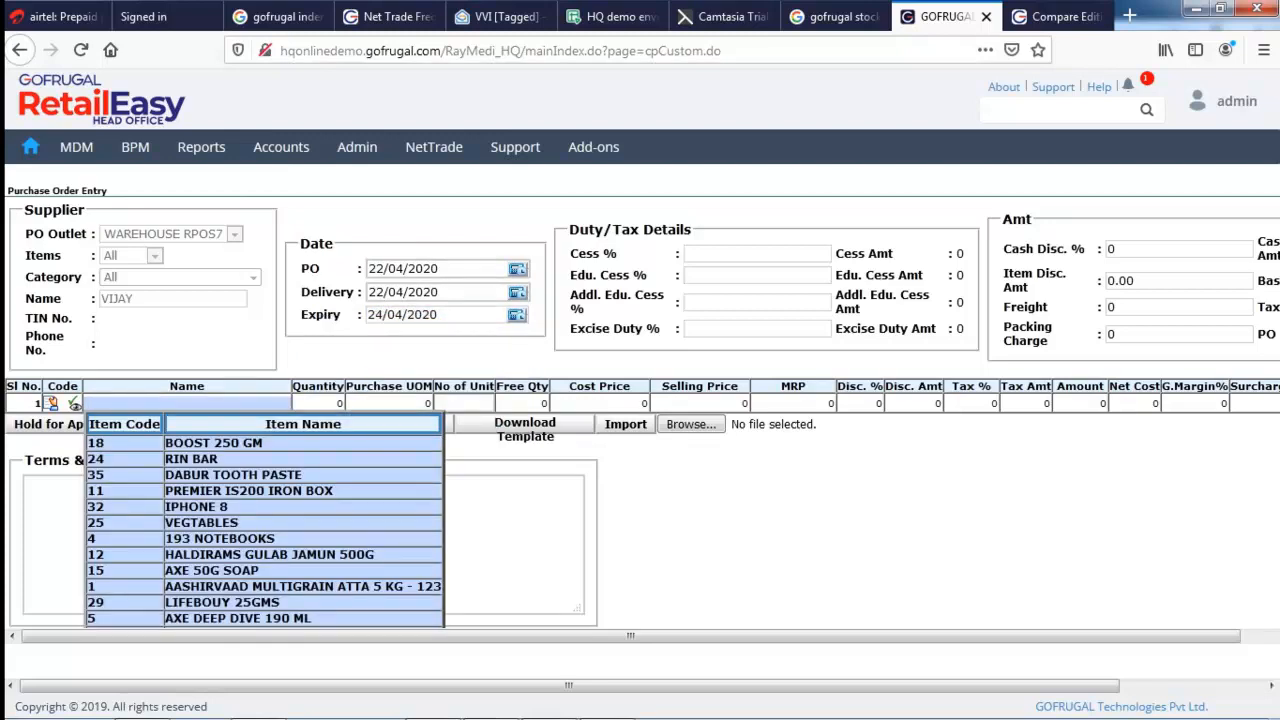
{"action": "key", "text": "Return"}
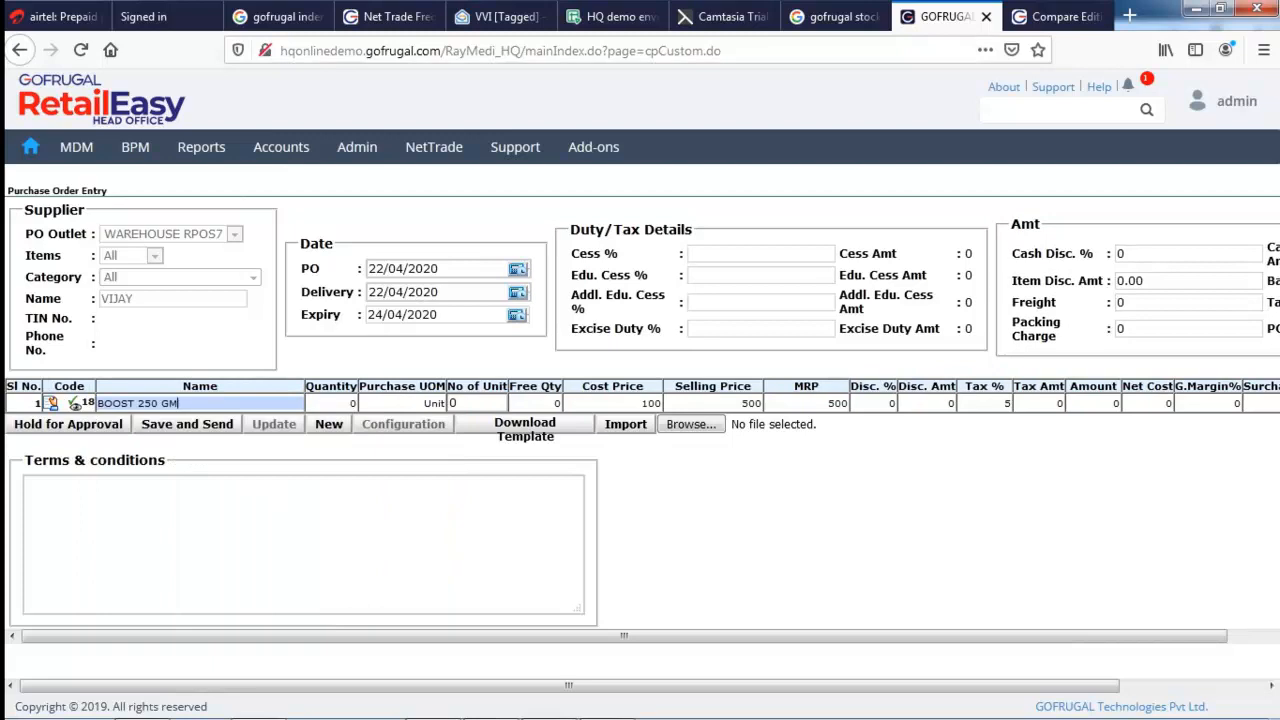
{"action": "key", "text": "Return"}
{"action": "type", "text": "10"}
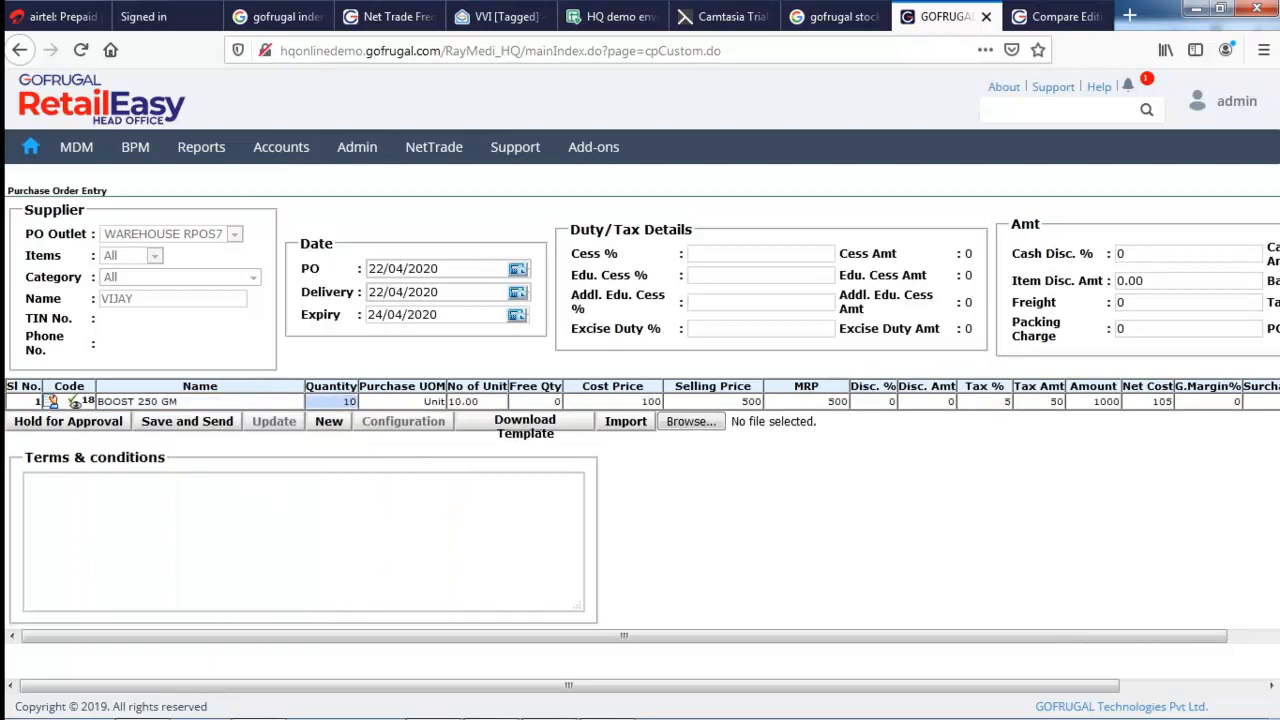
{"action": "left_click", "coordinate": [26, 480]}
{"action": "type", "text": "hehehr"}
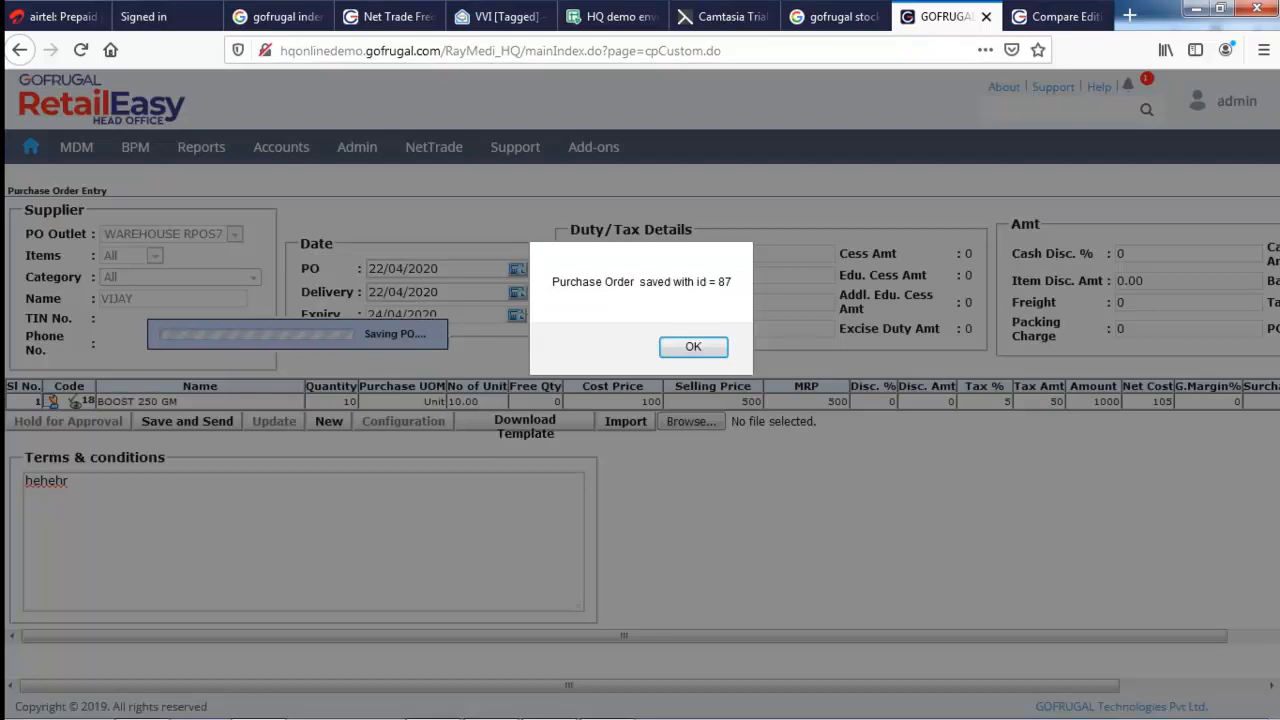
Step: Acknowledge the saved purchase order and decline printing it
{"action": "key", "text": "Return"}
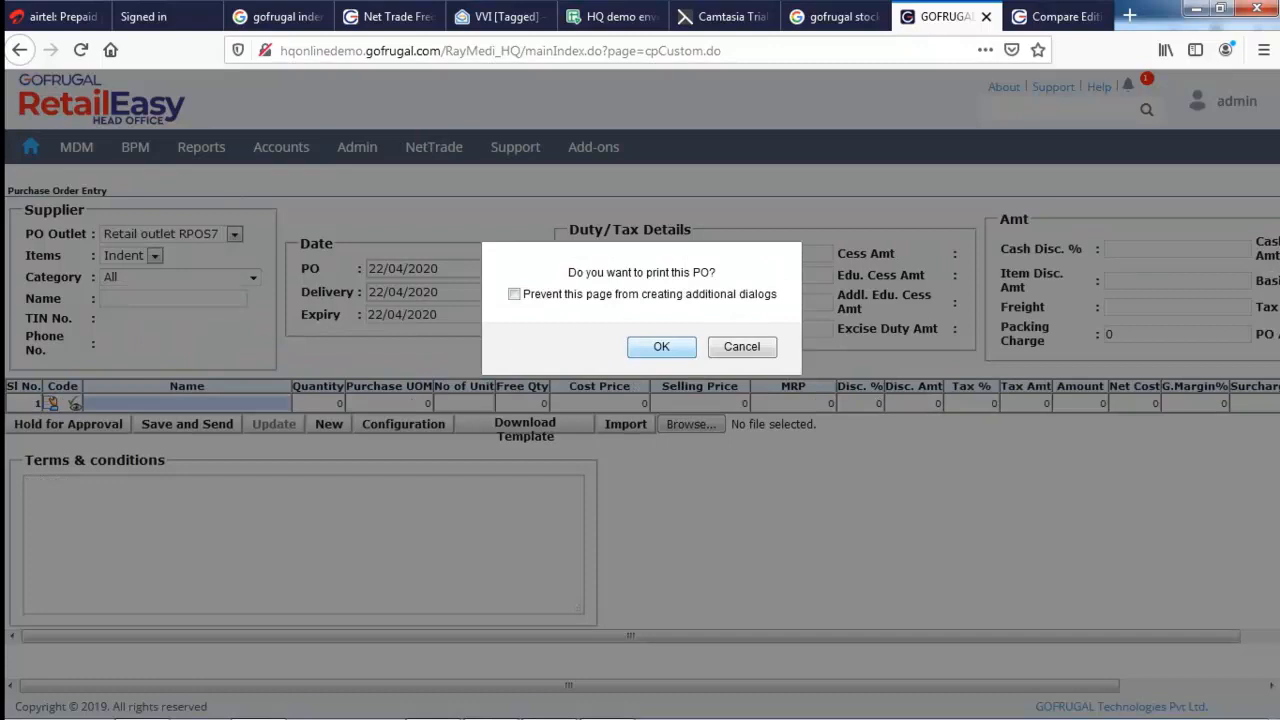
{"action": "key", "text": "Tab"}
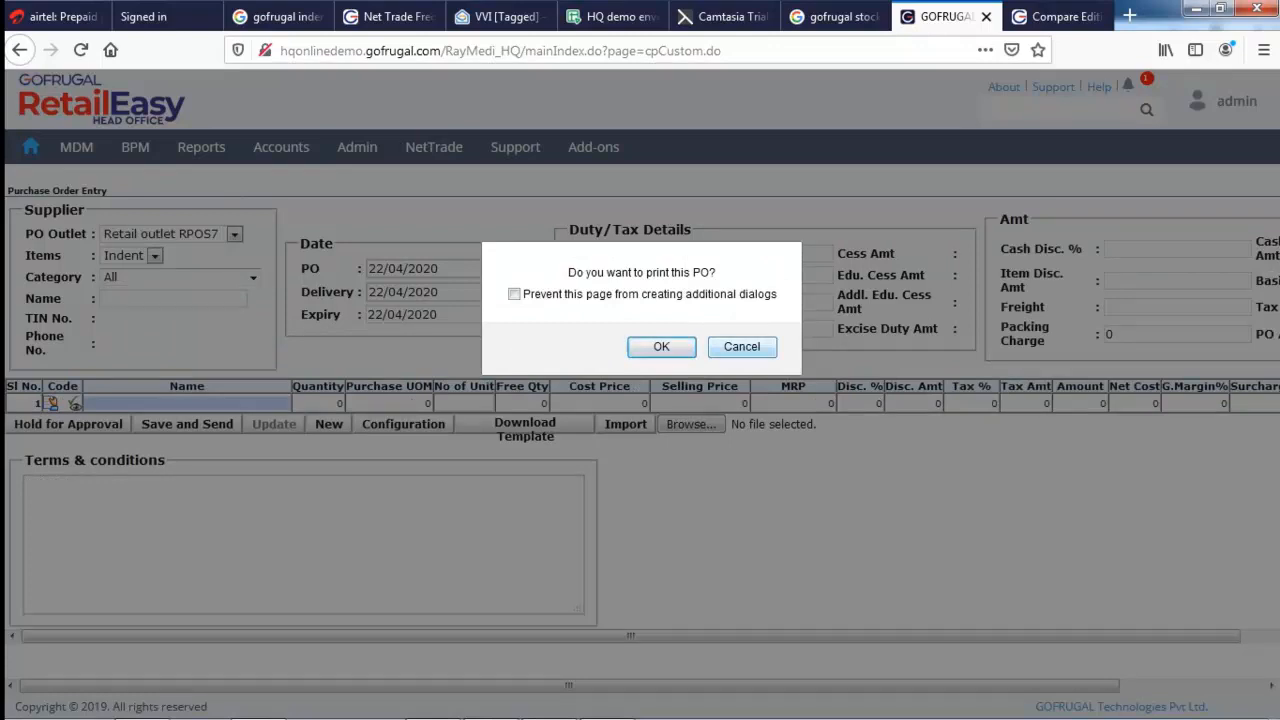
{"action": "key", "text": "Return"}
{"action": "key", "text": "Return"}
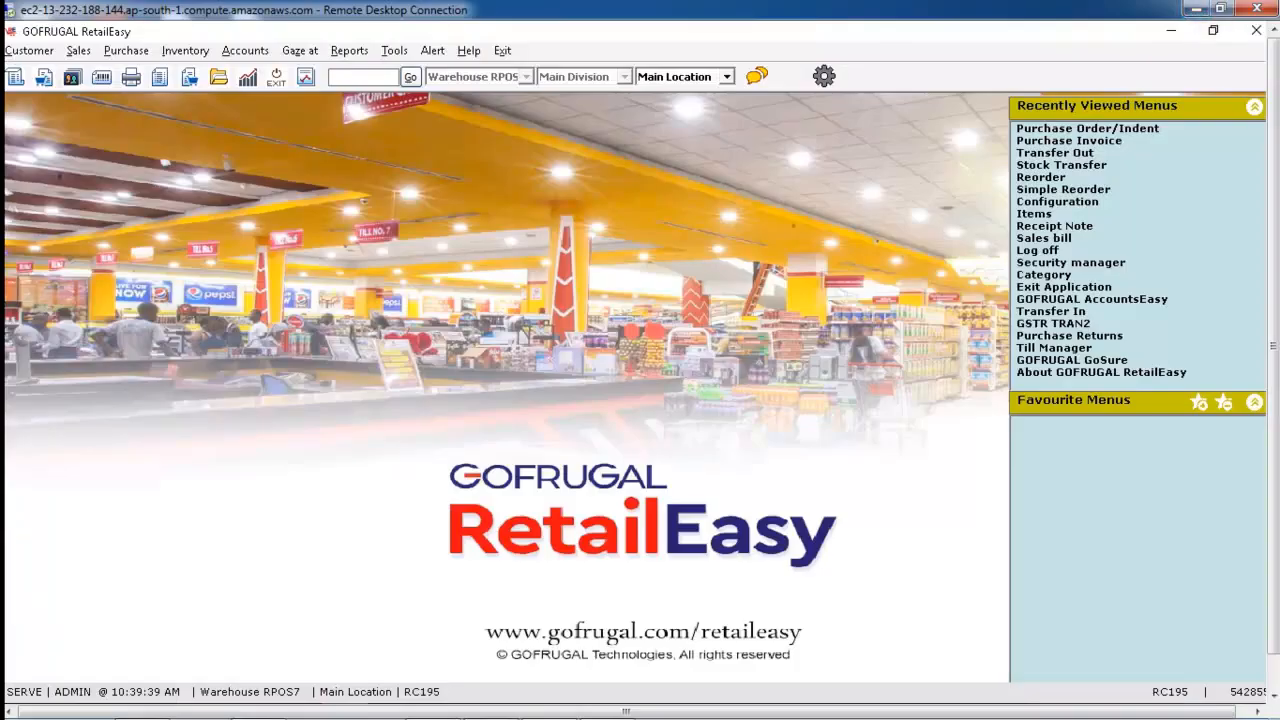
Step: Switch to the warehouse's RetailEasy remote desktop and open the Purchase Invoice entry form
{"action": "left_click", "coordinate": [127, 51]}
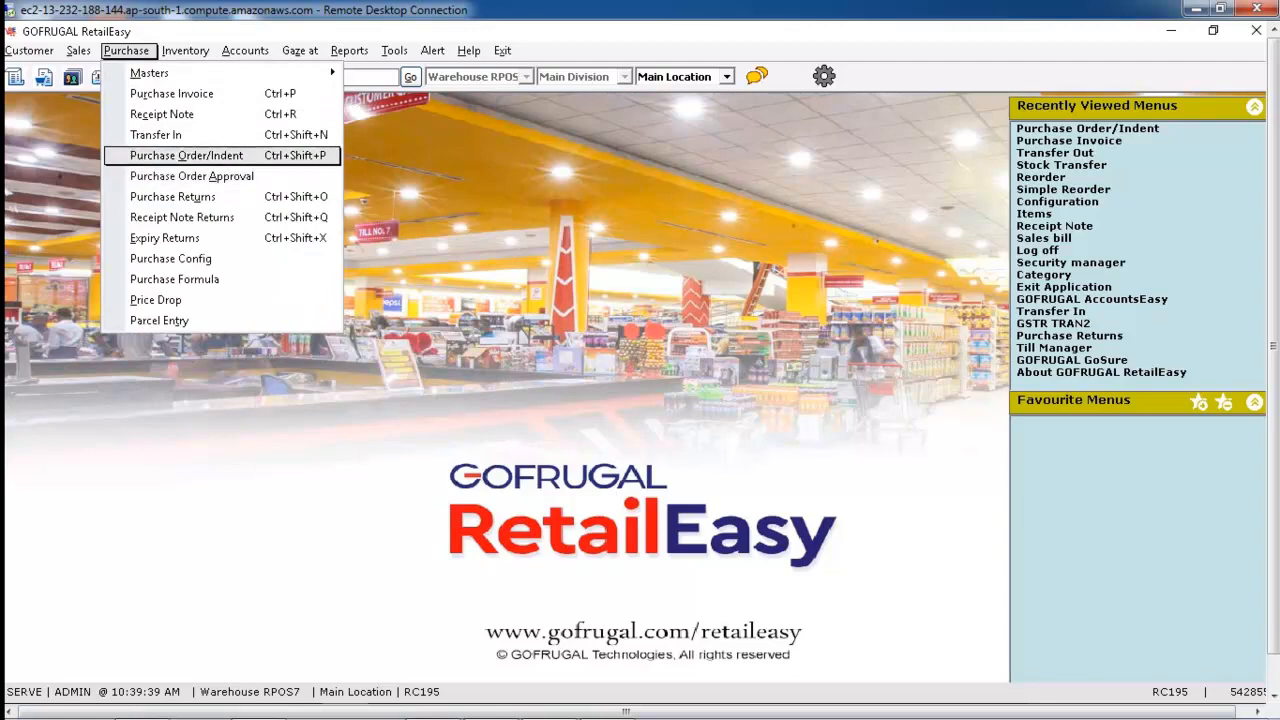
{"action": "key", "text": "Return"}
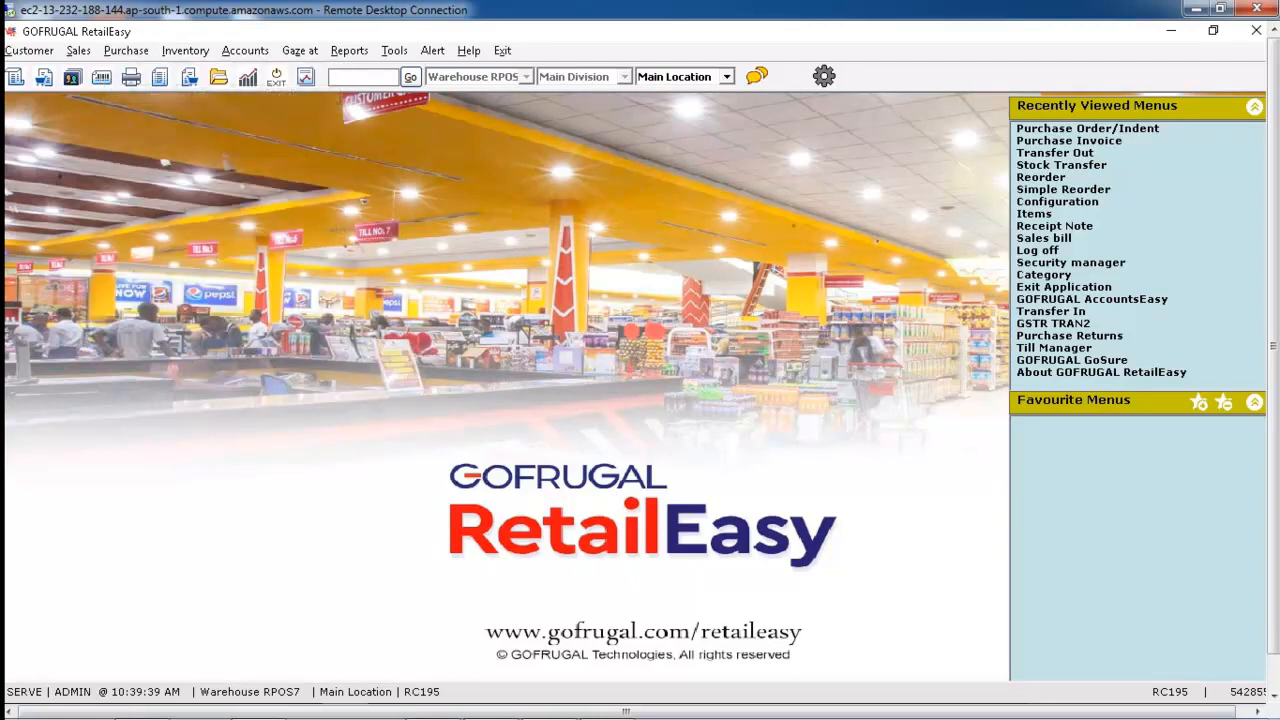
{"action": "key", "text": "Return"}
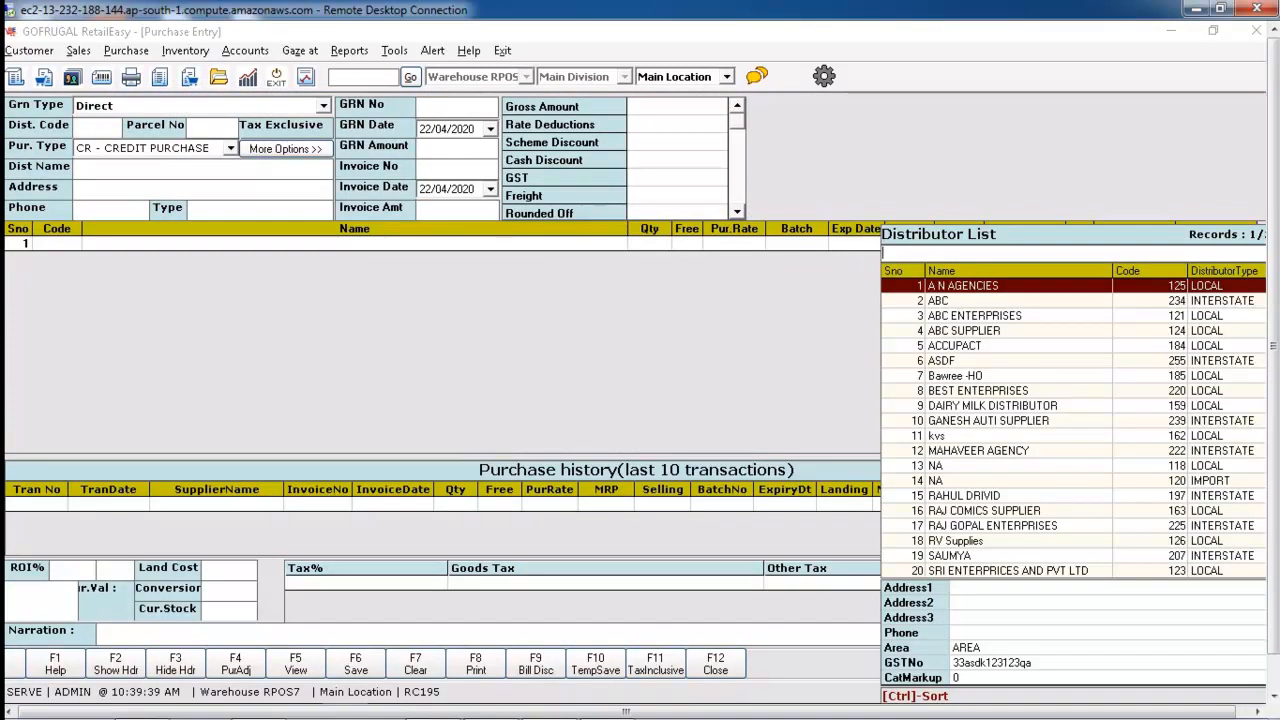
Step: Choose the supplier used in the central orders as distributor and load the purchase order with narration "hhfdhfdfdjfdi"
{"action": "type", "text": "vi"}
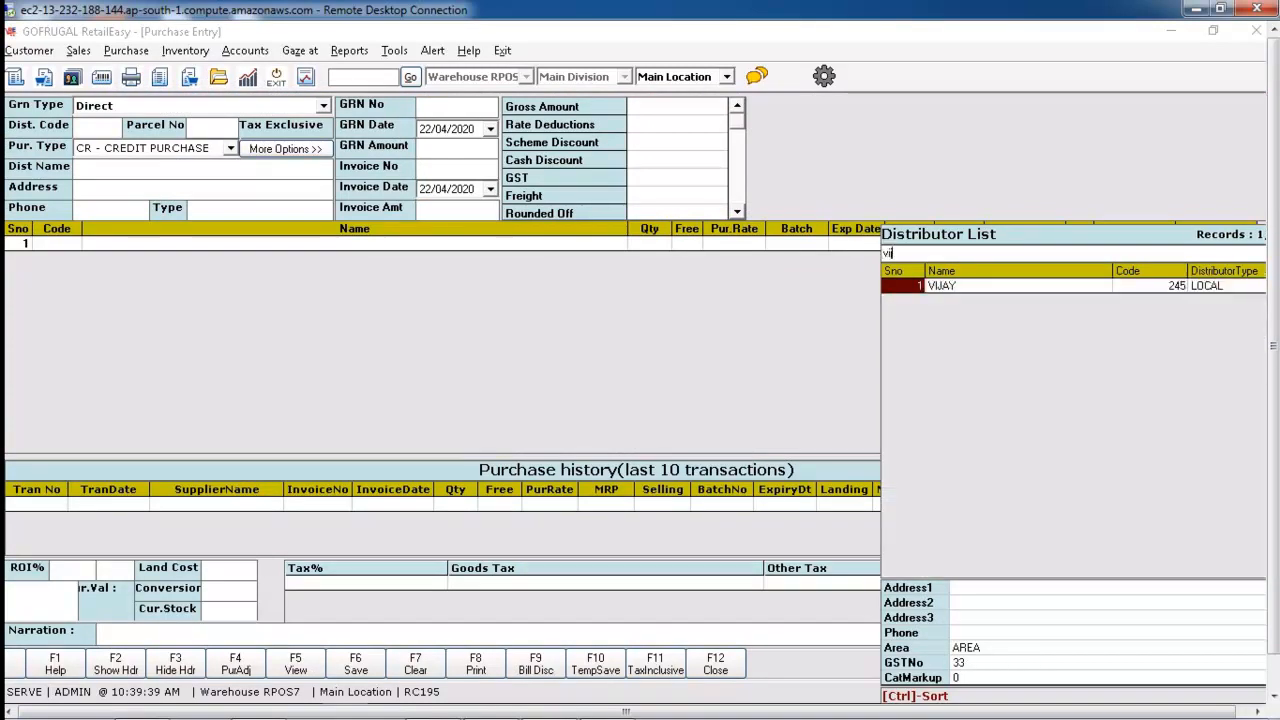
{"action": "key", "text": "Return"}
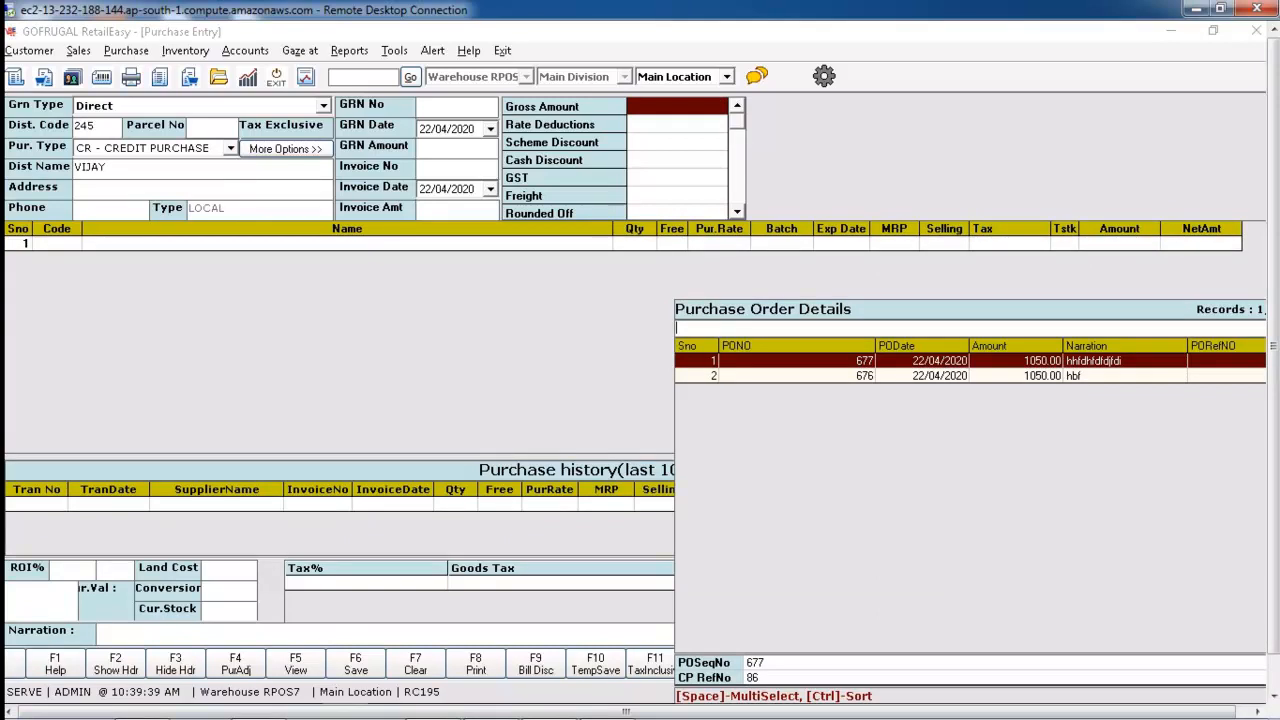
{"action": "key", "text": "Return"}
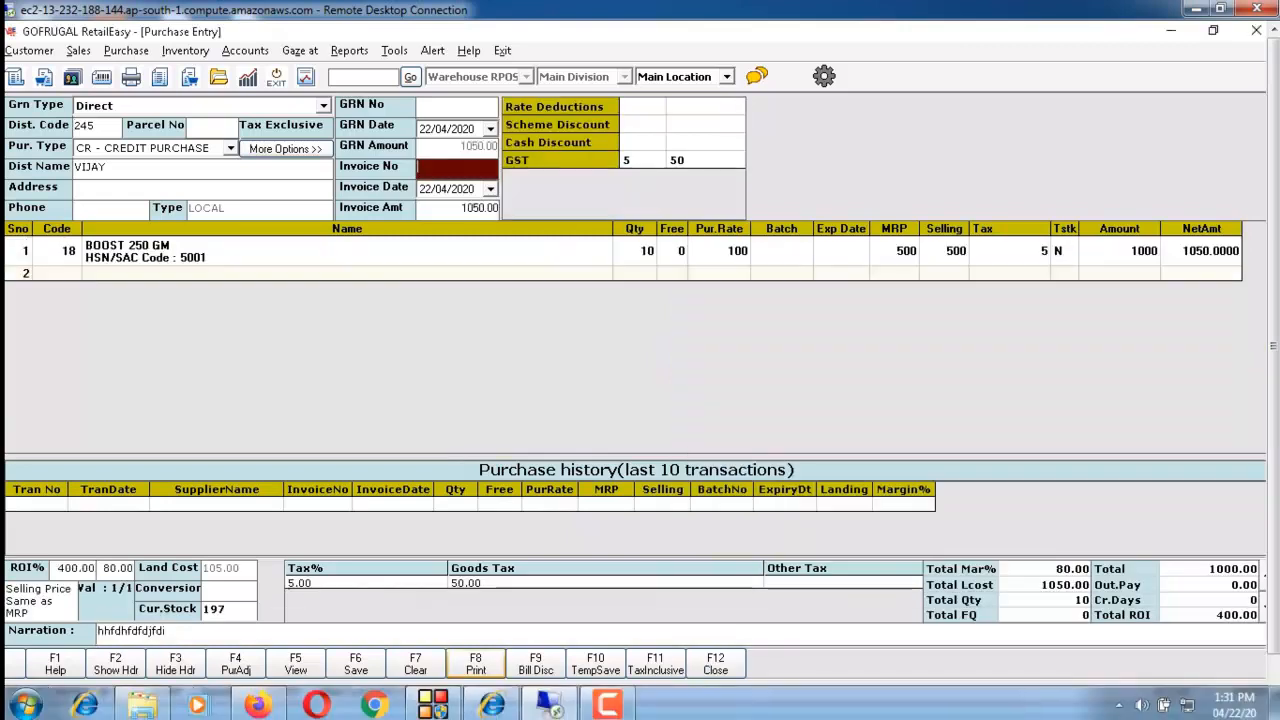
Step: Set the invoice number to 565 and try to save the purchase entry
{"action": "left_click", "coordinate": [355, 664]}
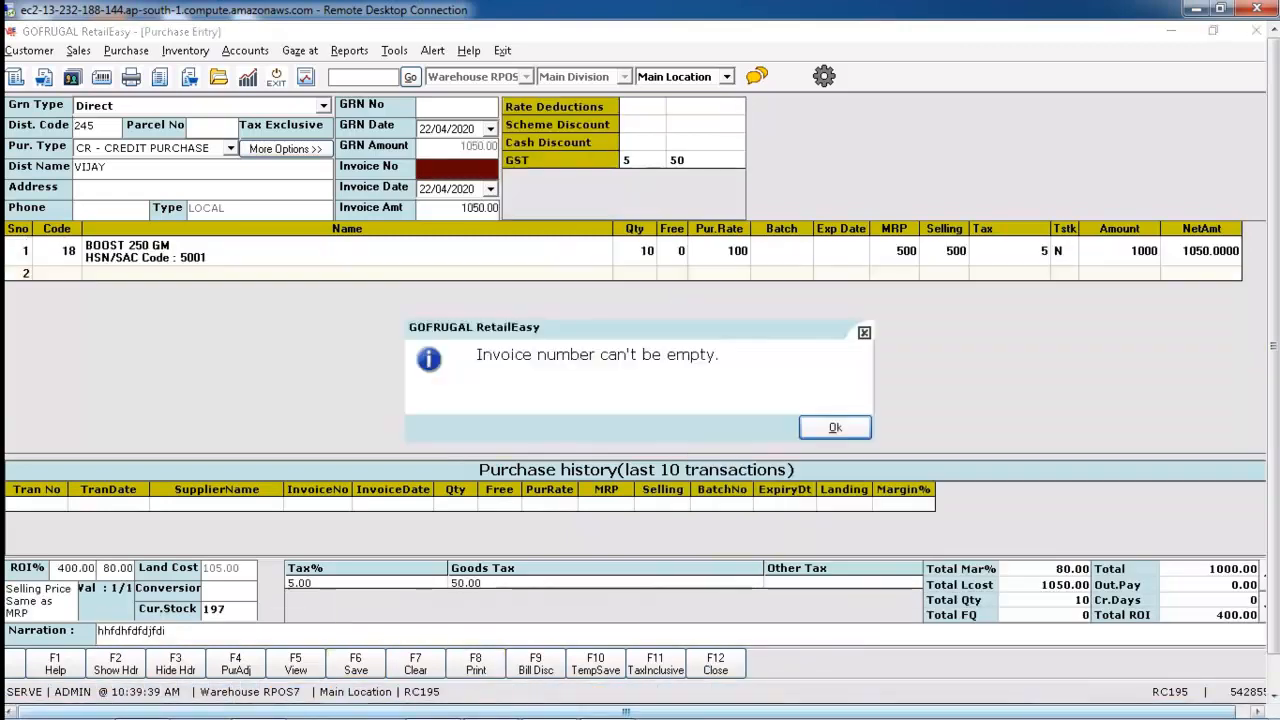
{"action": "key", "text": "Return"}
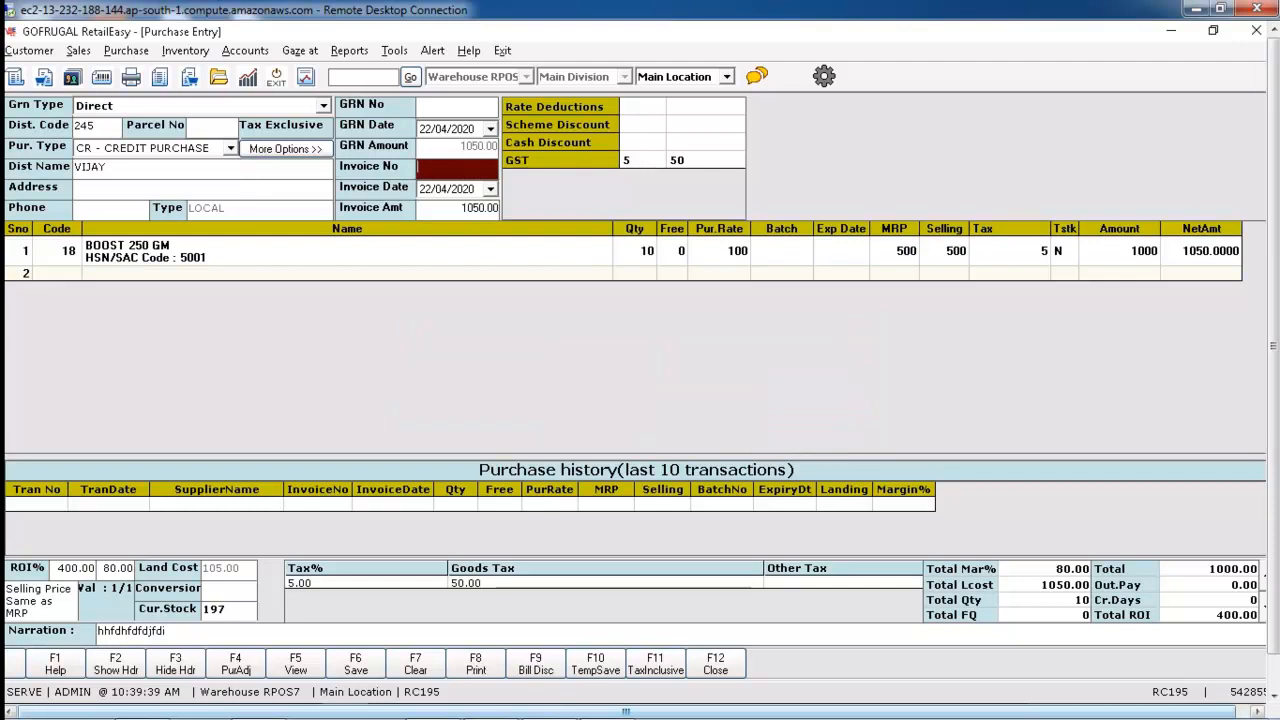
{"action": "type", "text": "565"}
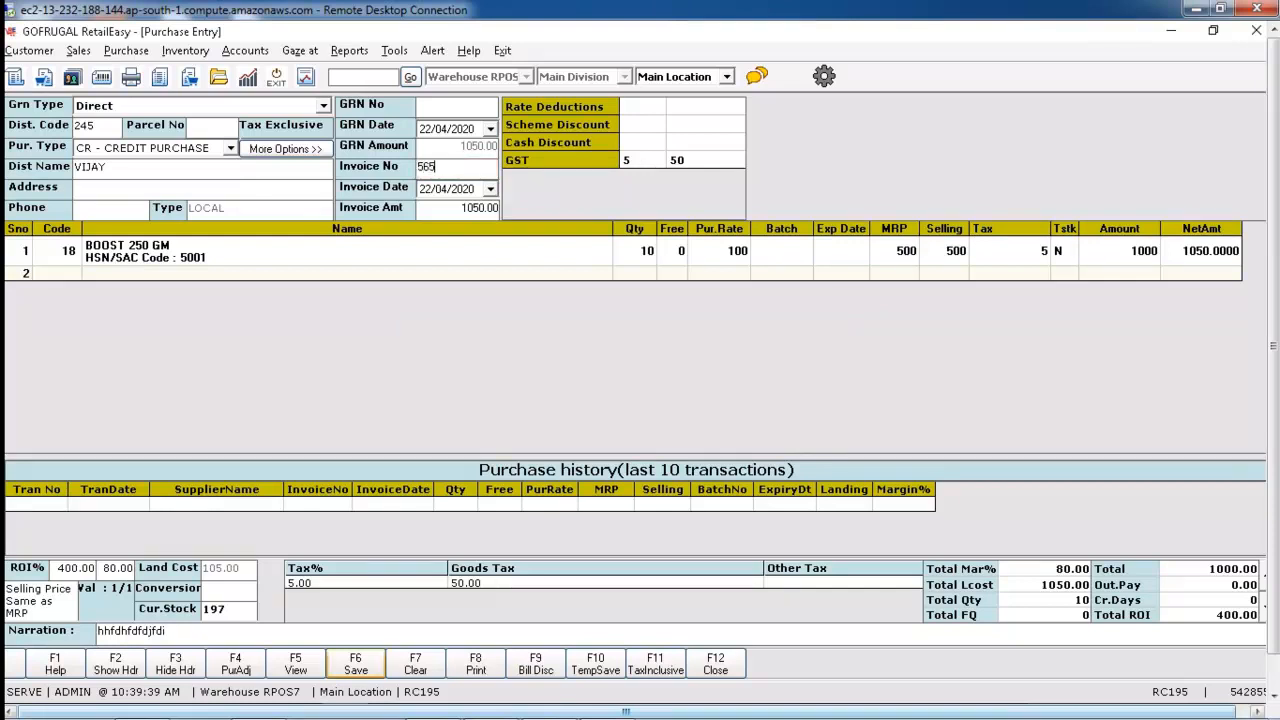
{"action": "left_click", "coordinate": [355, 664]}
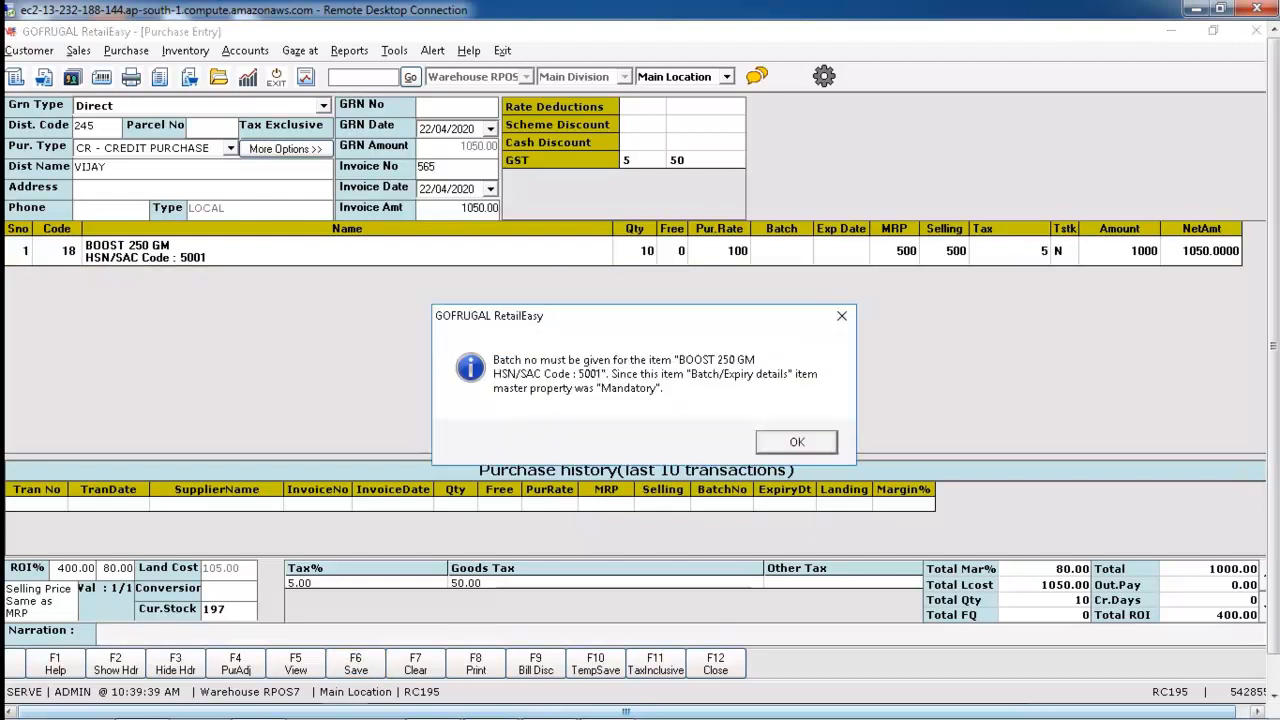
Step: Enter 12e as the batch number of BOOST 250 GM in the purchase entry
{"action": "key", "text": "Return"}
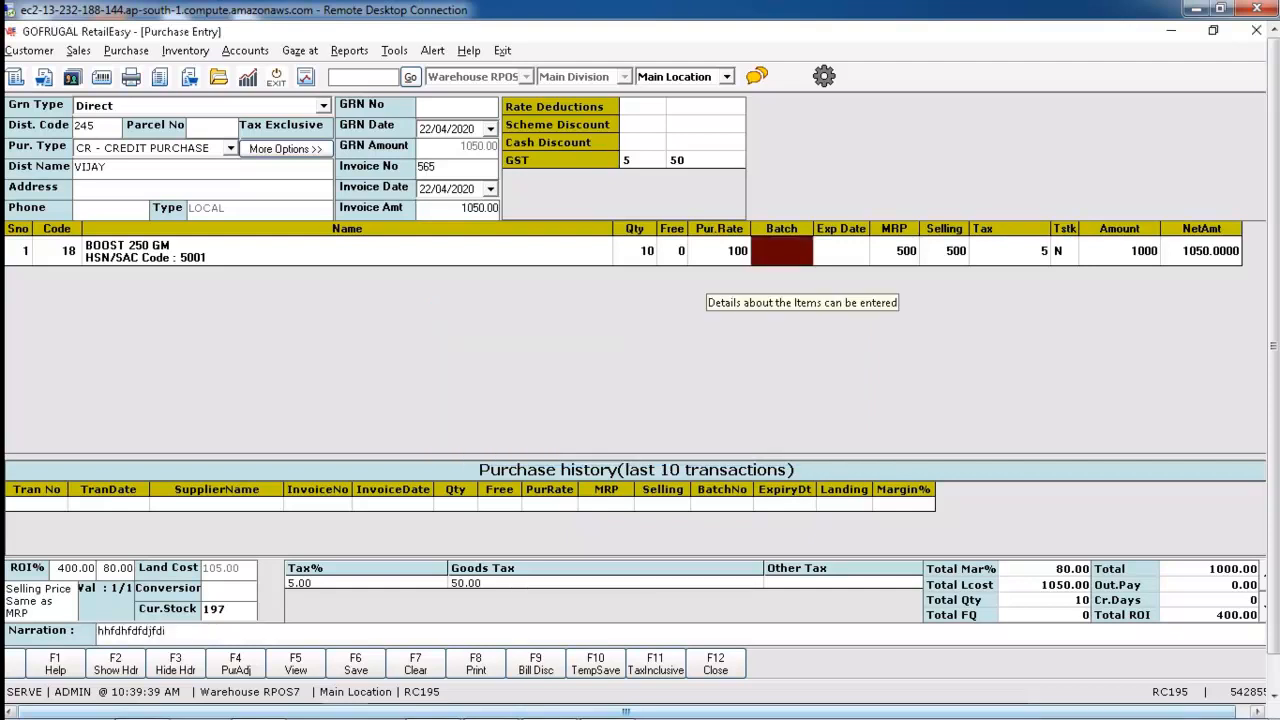
{"action": "type", "text": "12e"}
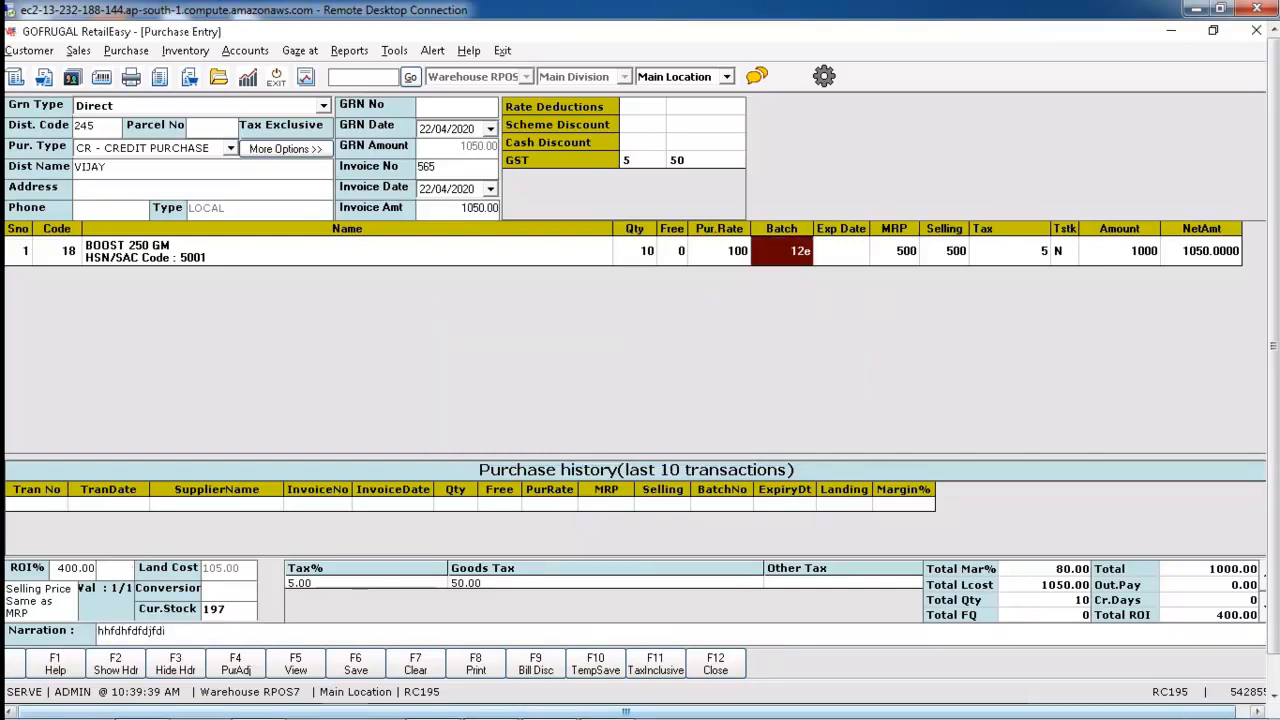
{"action": "key", "text": "Return"}
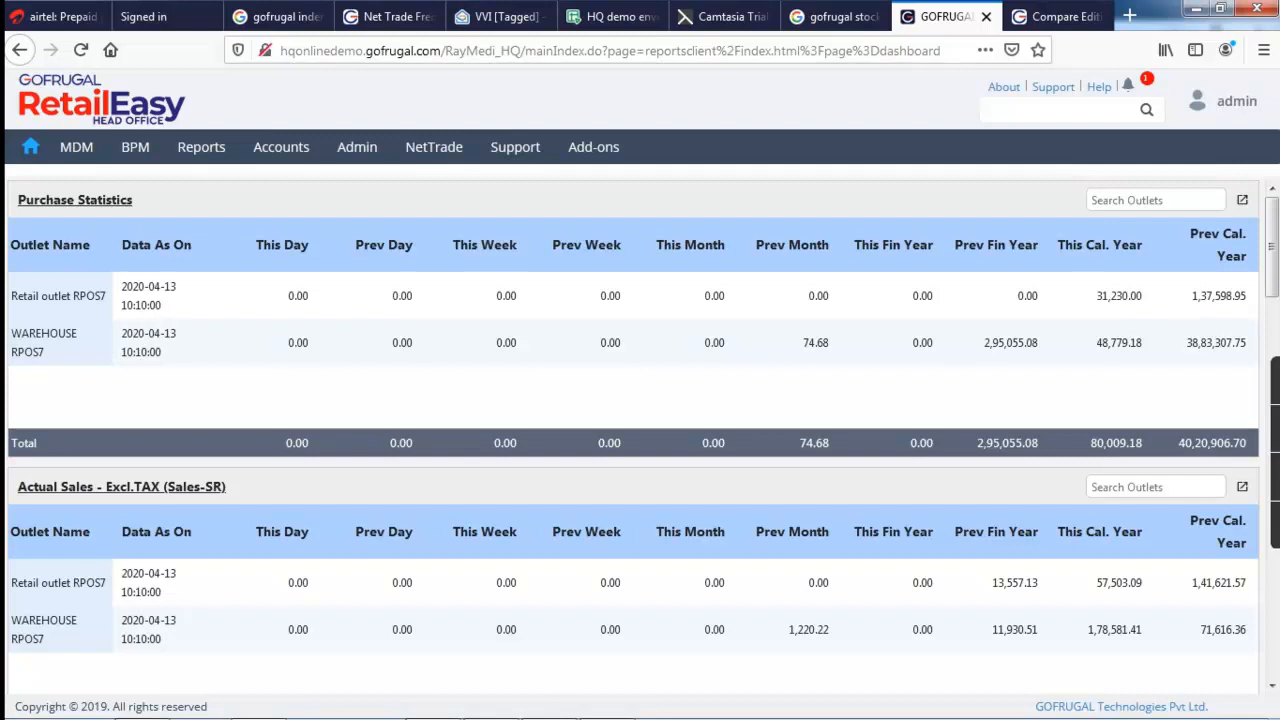
Step: Switch back to the RetailEasy Head Office site in the browser and open the Central Purchase form
{"action": "mouse_move", "coordinate": [135, 147]}
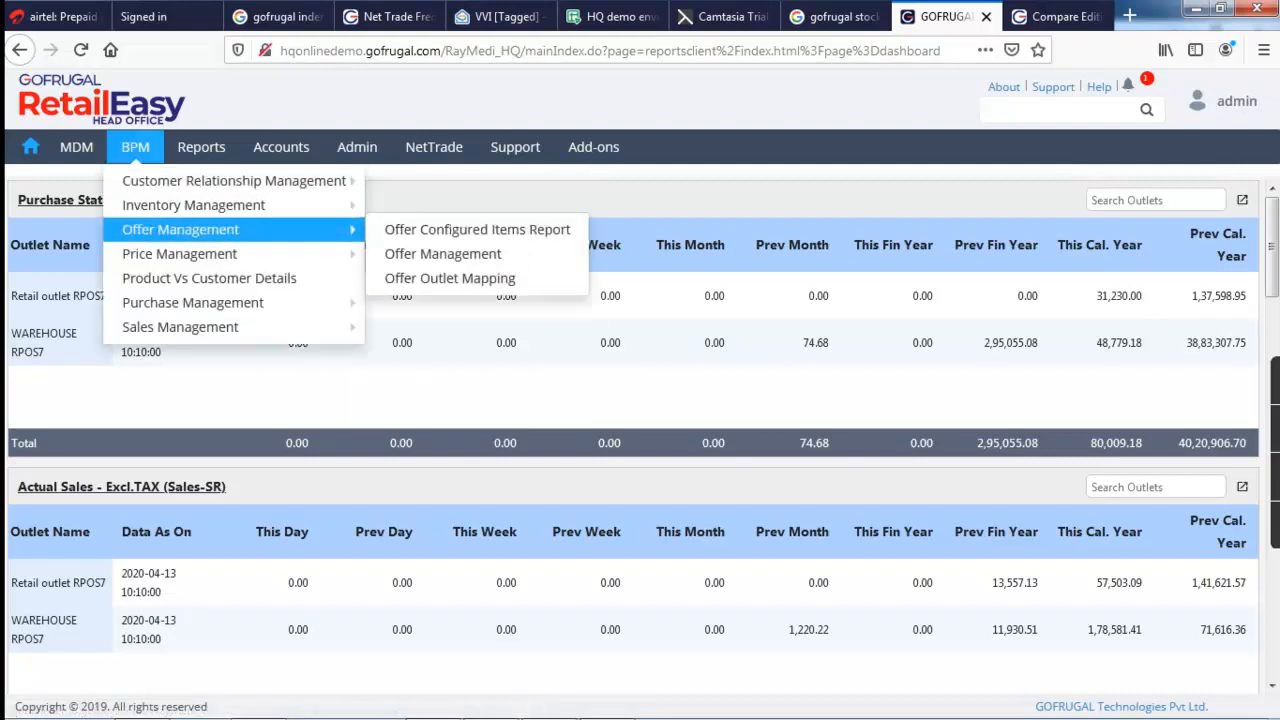
{"action": "mouse_move", "coordinate": [193, 303]}
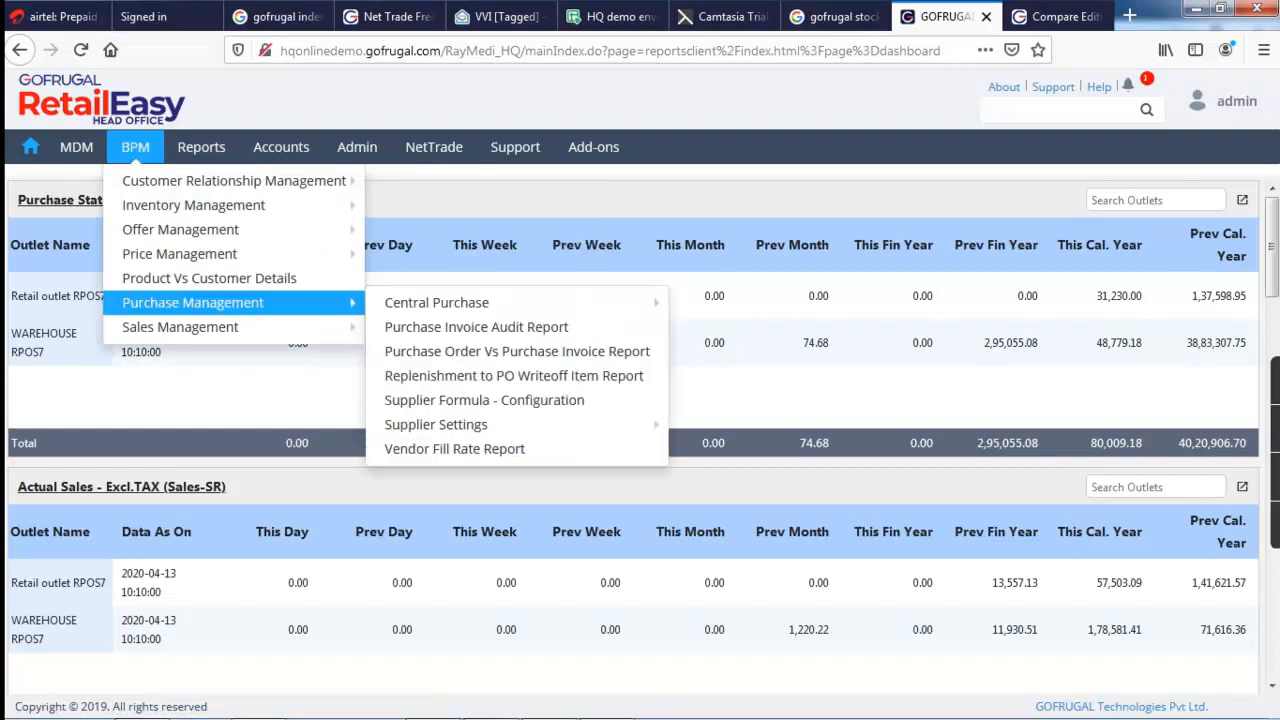
{"action": "mouse_move", "coordinate": [436, 302]}
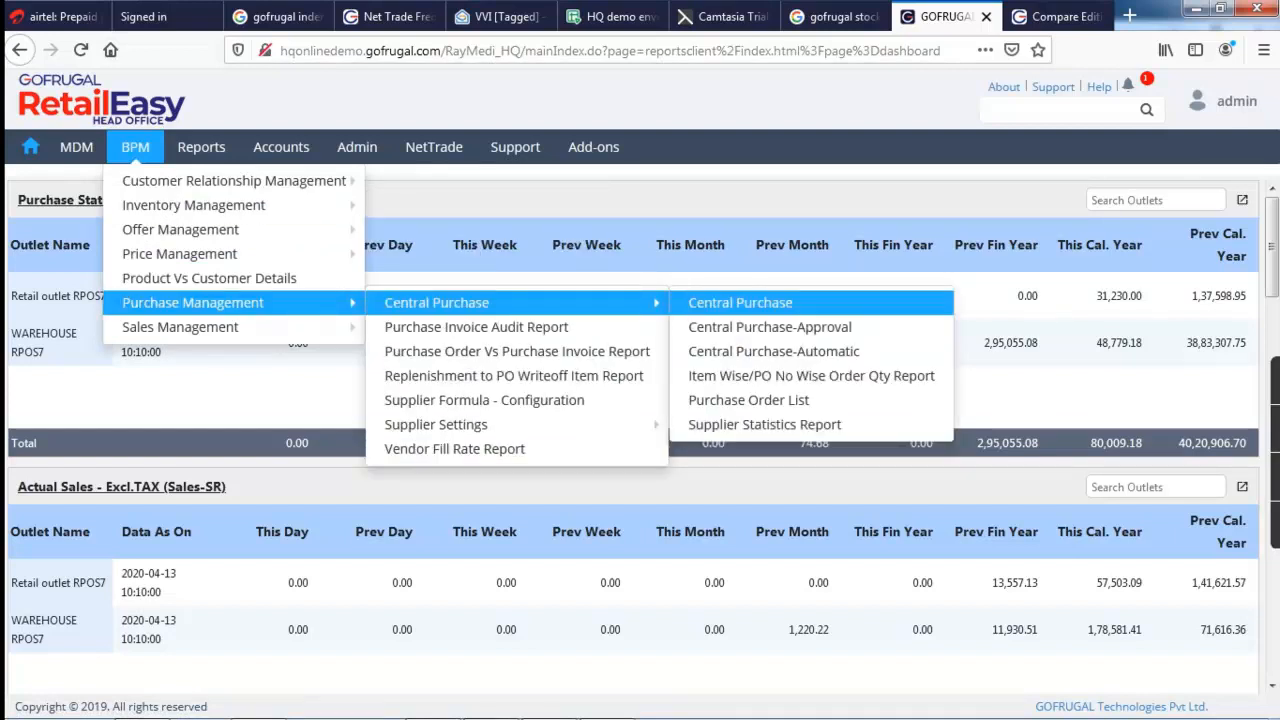
{"action": "left_click", "coordinate": [740, 302]}
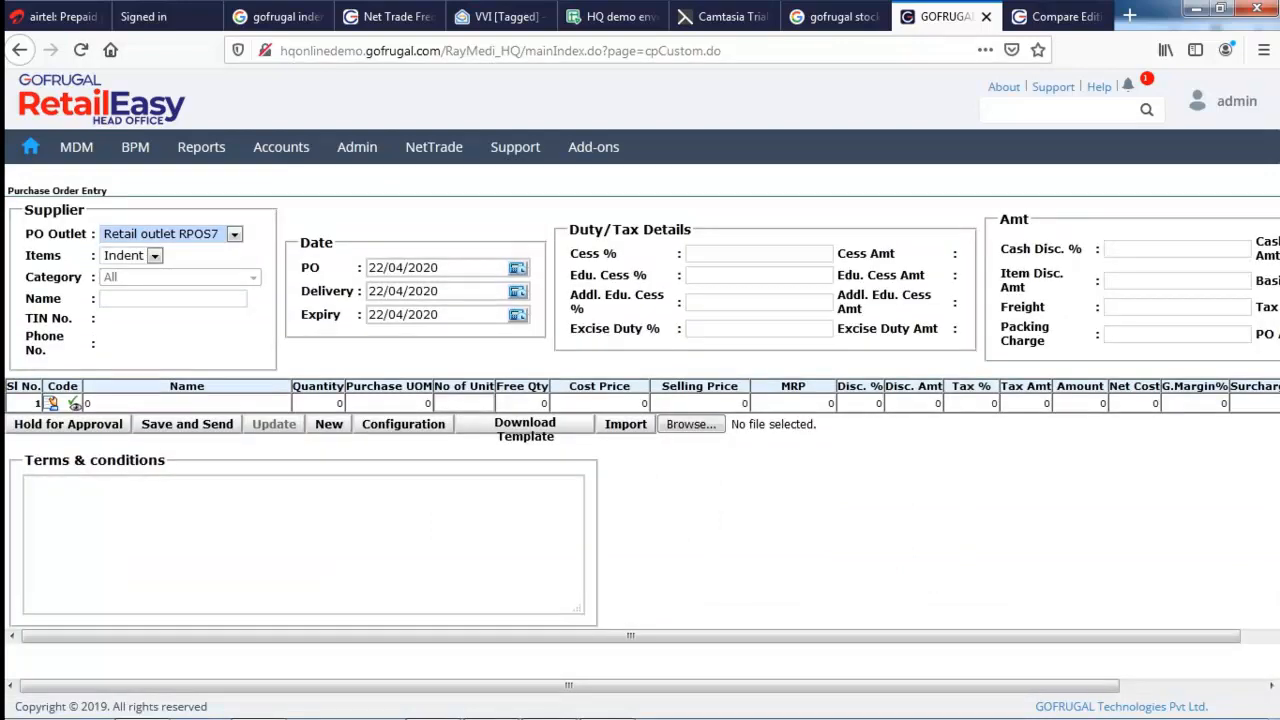
Step: Fill in the supplier section with PO outlet WAREHOUSE RPOS7, items option All and the second supplier in the list
{"action": "left_click", "coordinate": [234, 234]}
{"action": "left_click", "coordinate": [178, 276]}
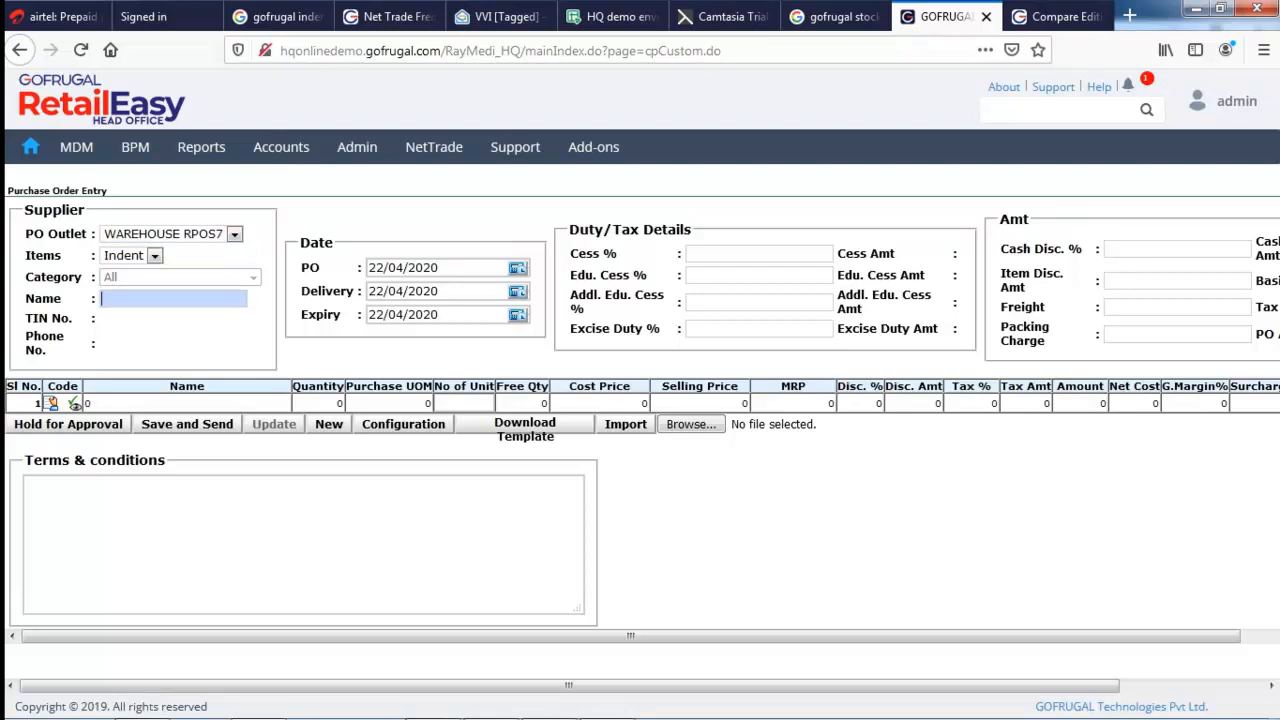
{"action": "left_click", "coordinate": [155, 256]}
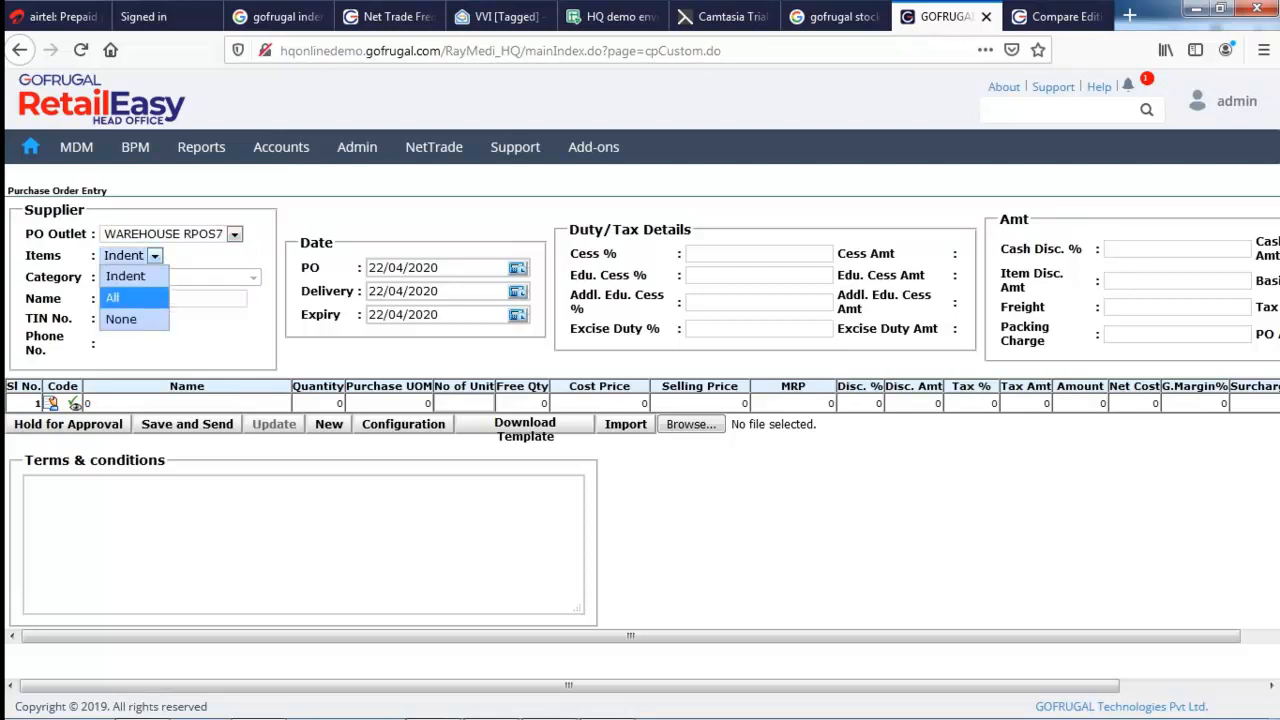
{"action": "left_click", "coordinate": [122, 297]}
{"action": "left_click", "coordinate": [150, 298]}
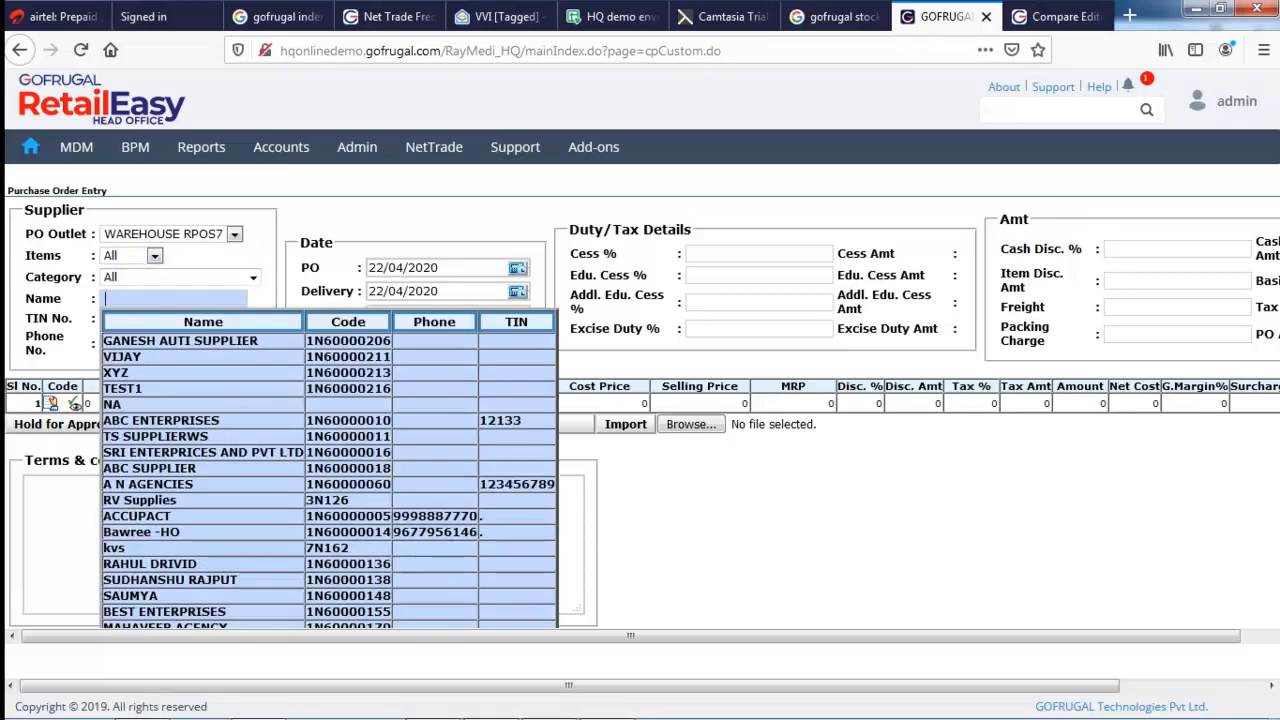
{"action": "left_click", "coordinate": [122, 357]}
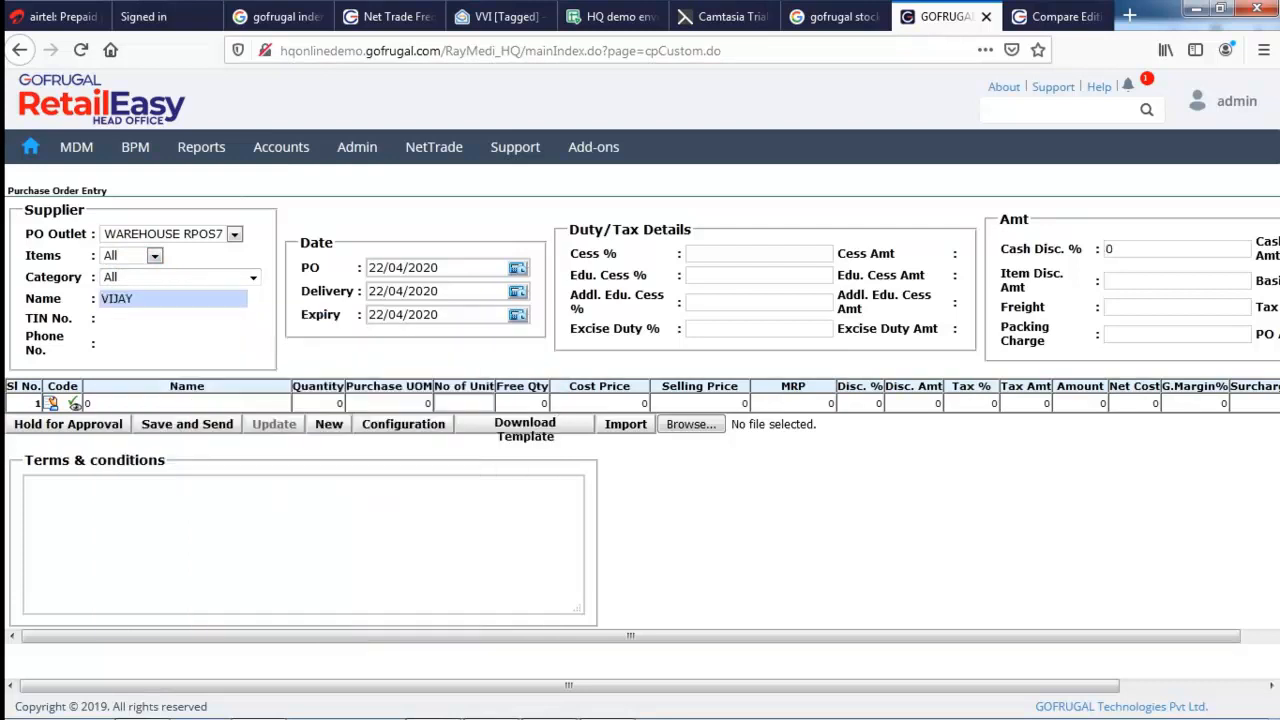
Step: Lock in the supplier selection and set the new order's expiry date to 24/04/2020
{"action": "key", "text": "Tab"}
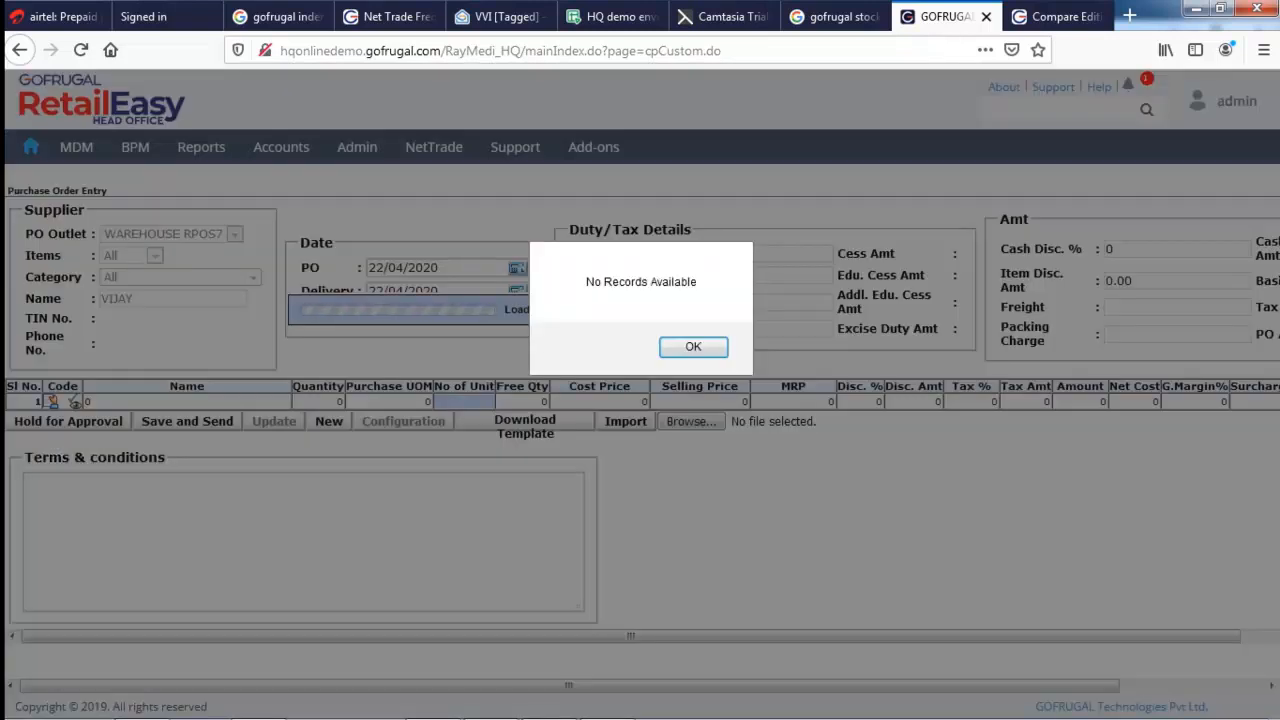
{"action": "key", "text": "Return"}
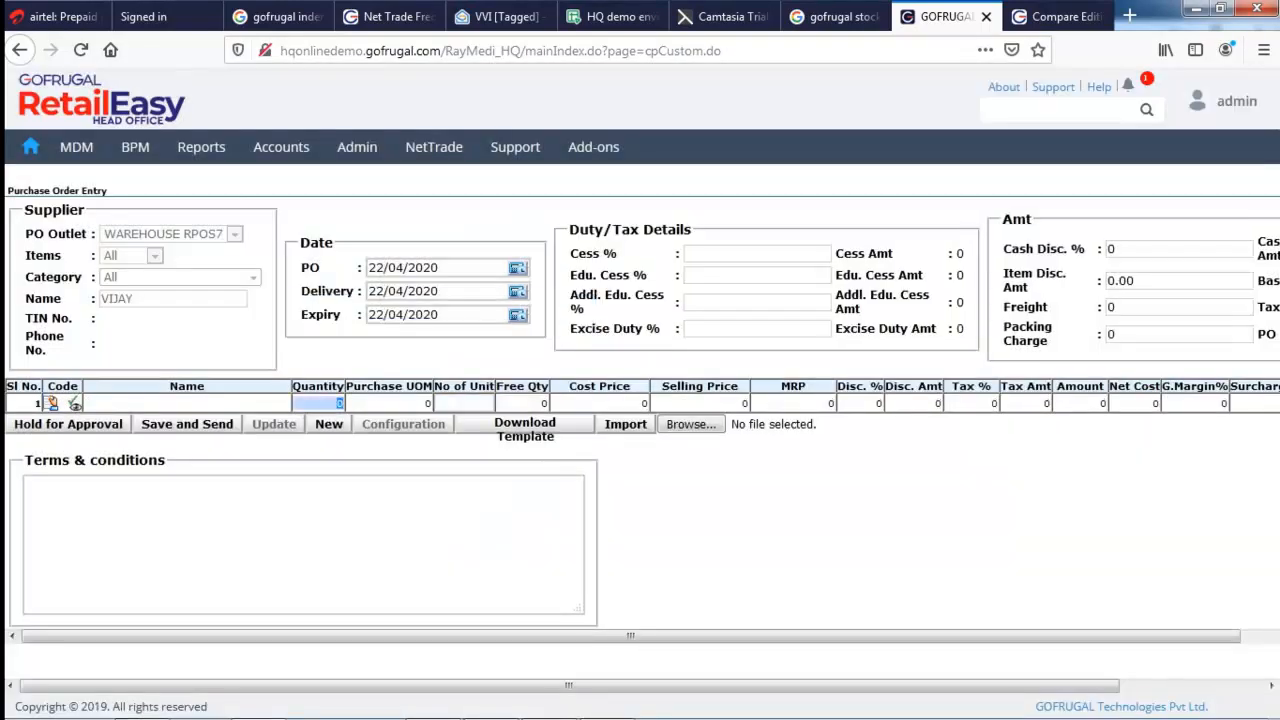
{"action": "left_click", "coordinate": [517, 315]}
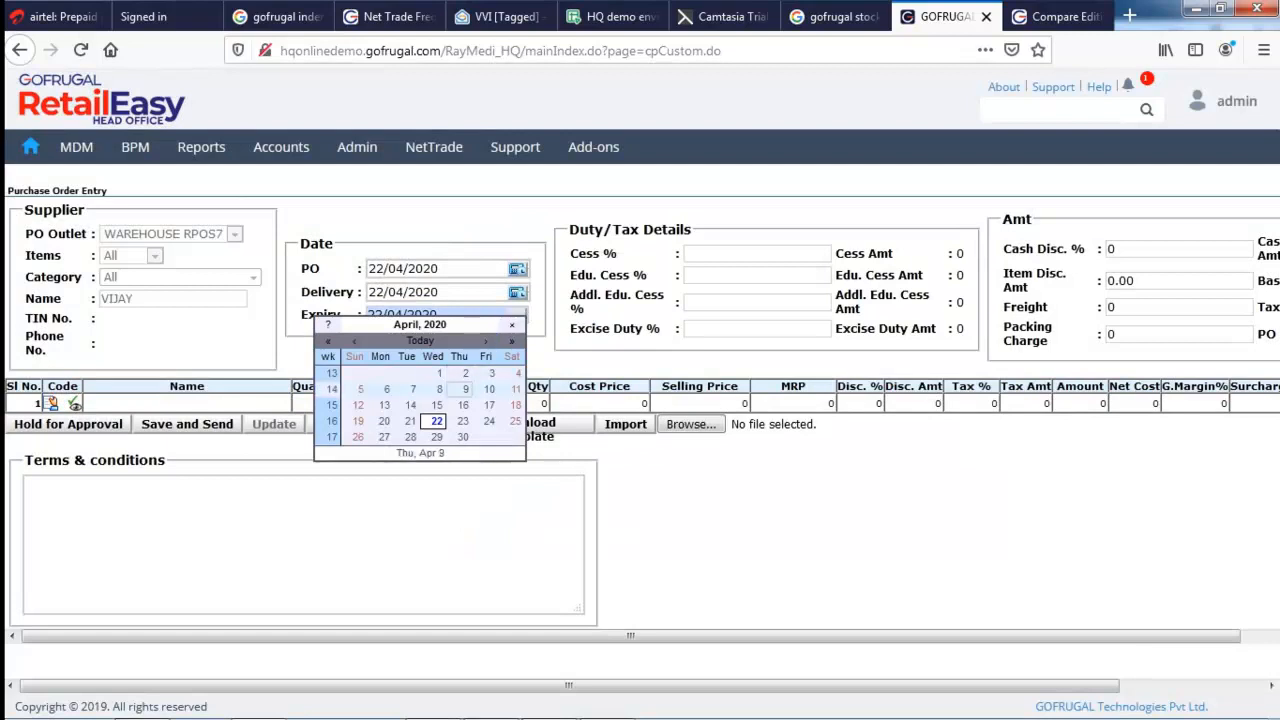
{"action": "left_click", "coordinate": [489, 421]}
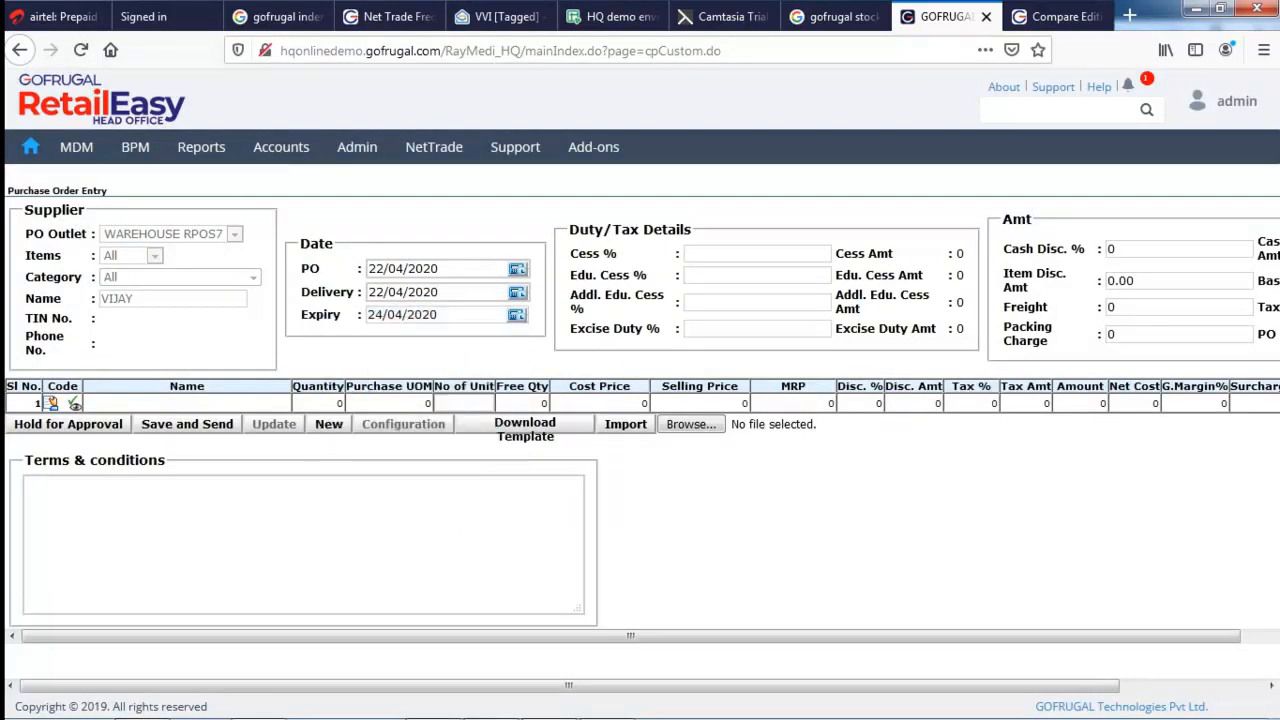
Step: Add BOOST 250 GM with a quantity of 10 as the first item of the purchase order
{"action": "left_click", "coordinate": [187, 403]}
{"action": "key", "text": "Down"}
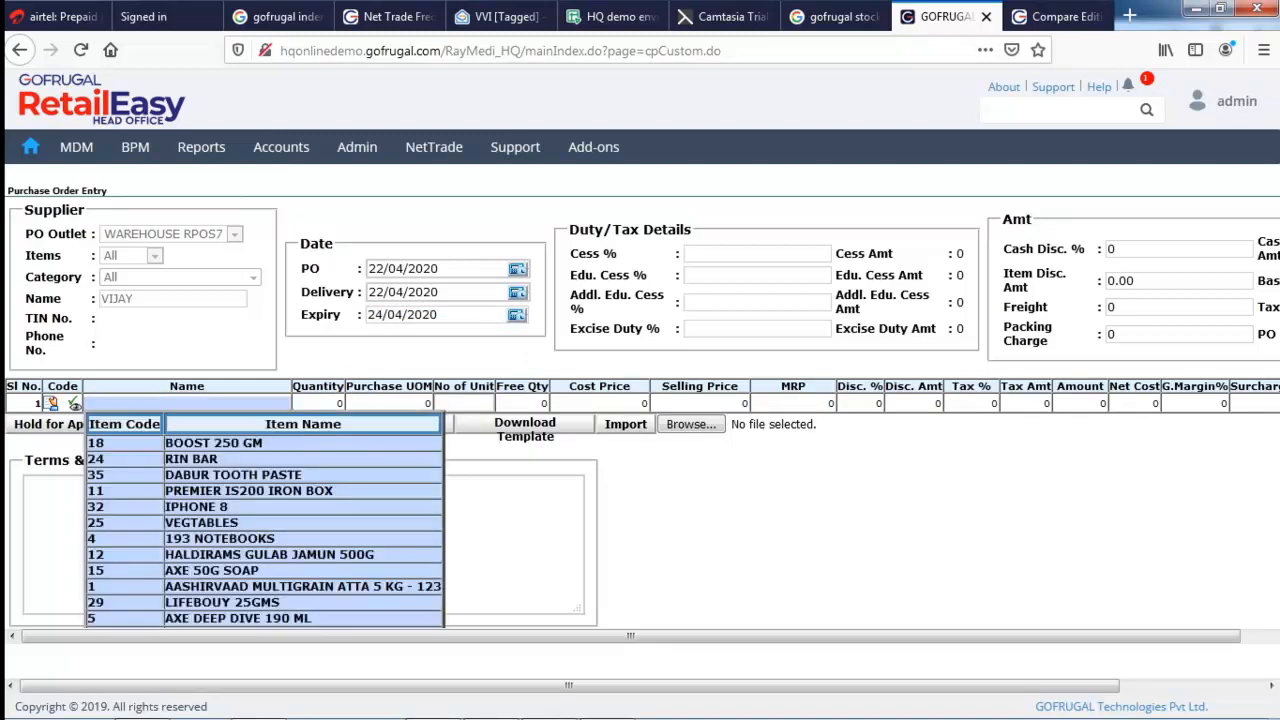
{"action": "key", "text": "Return"}
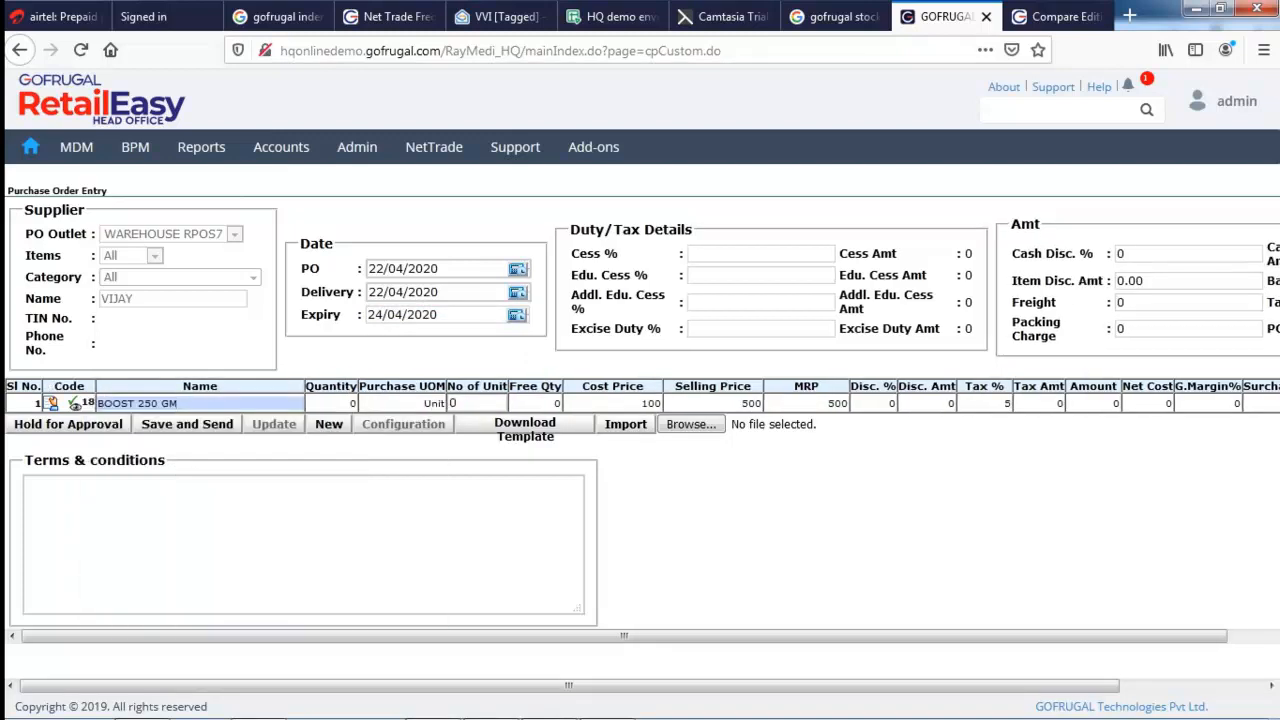
{"action": "key", "text": "Return"}
{"action": "type", "text": "10"}
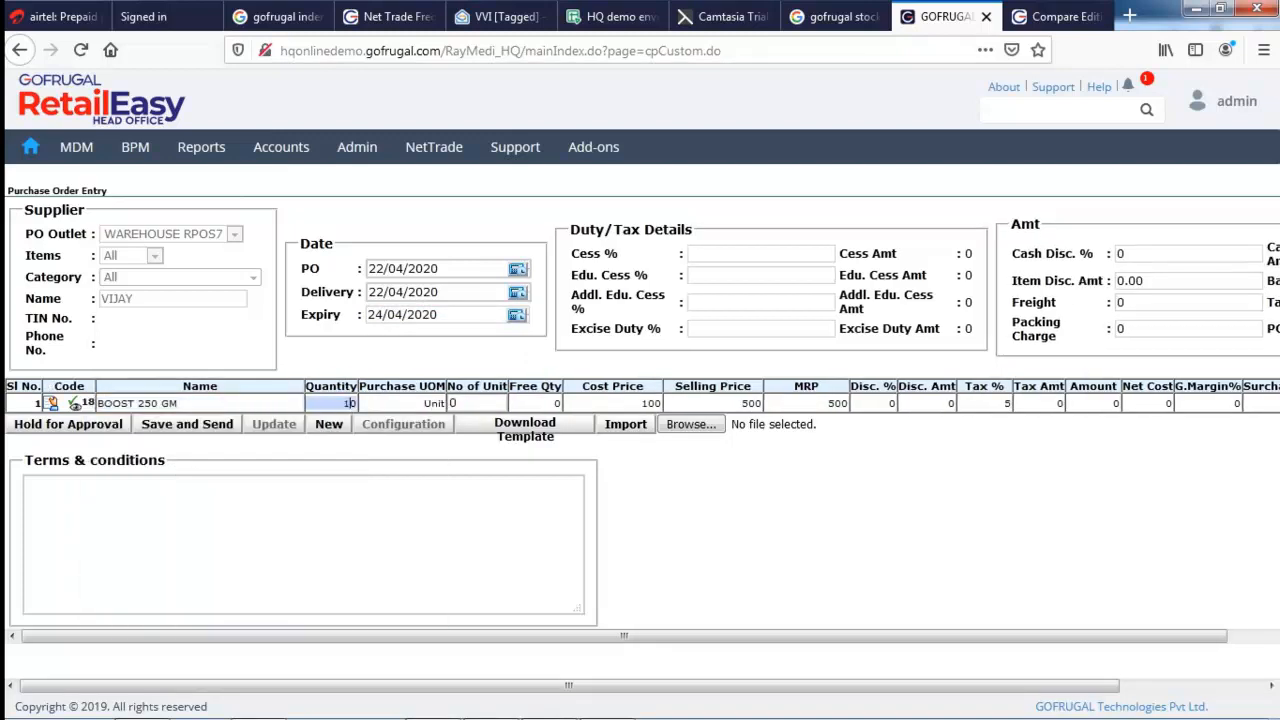
{"action": "key", "text": "Return"}
Step: Enter jsjkfjkfjdk as the terms and conditions and hold the order for approval, declining to print or email it
{"action": "left_click", "coordinate": [27, 480]}
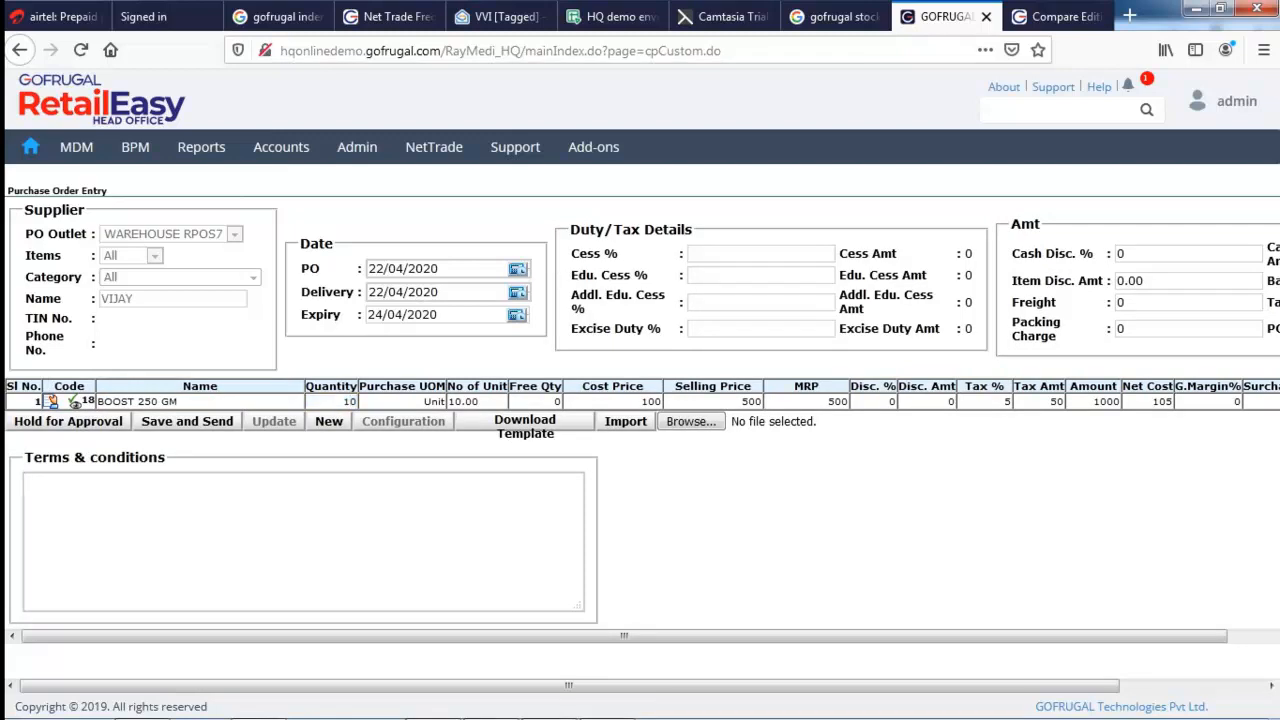
{"action": "type", "text": "jsjkfjkfjdk"}
{"action": "left_click", "coordinate": [68, 421]}
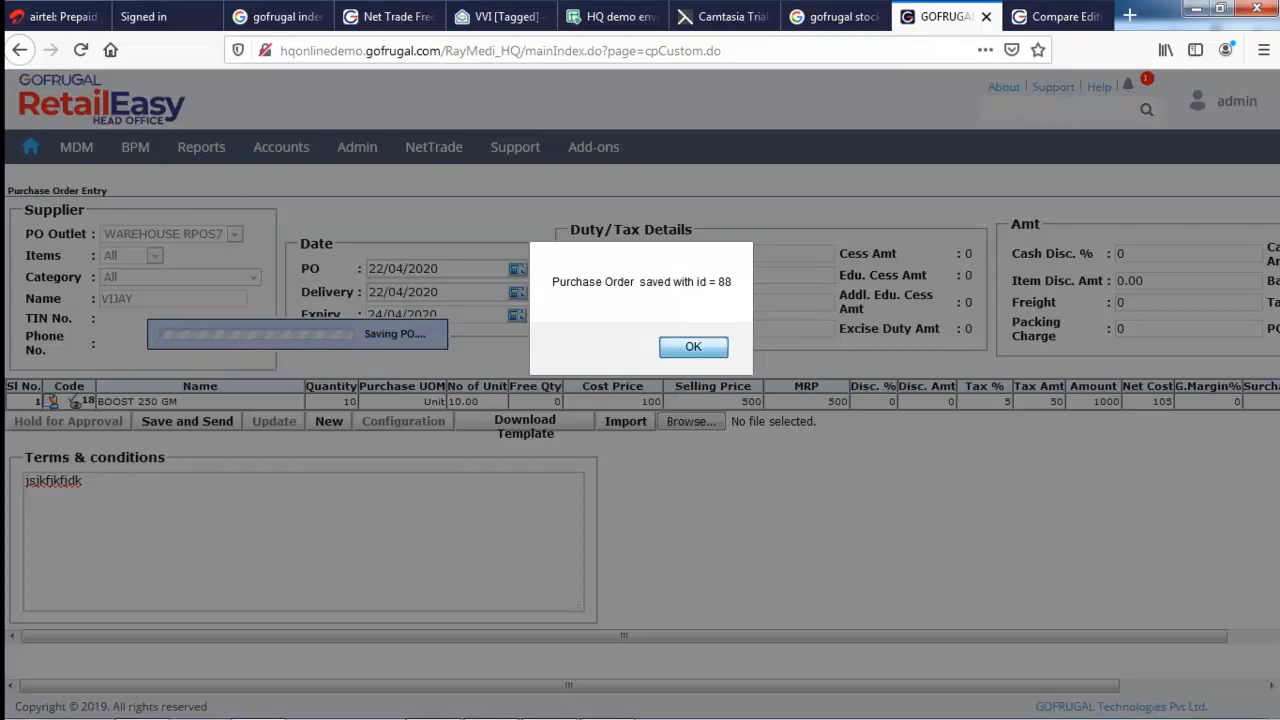
{"action": "key", "text": "Return"}
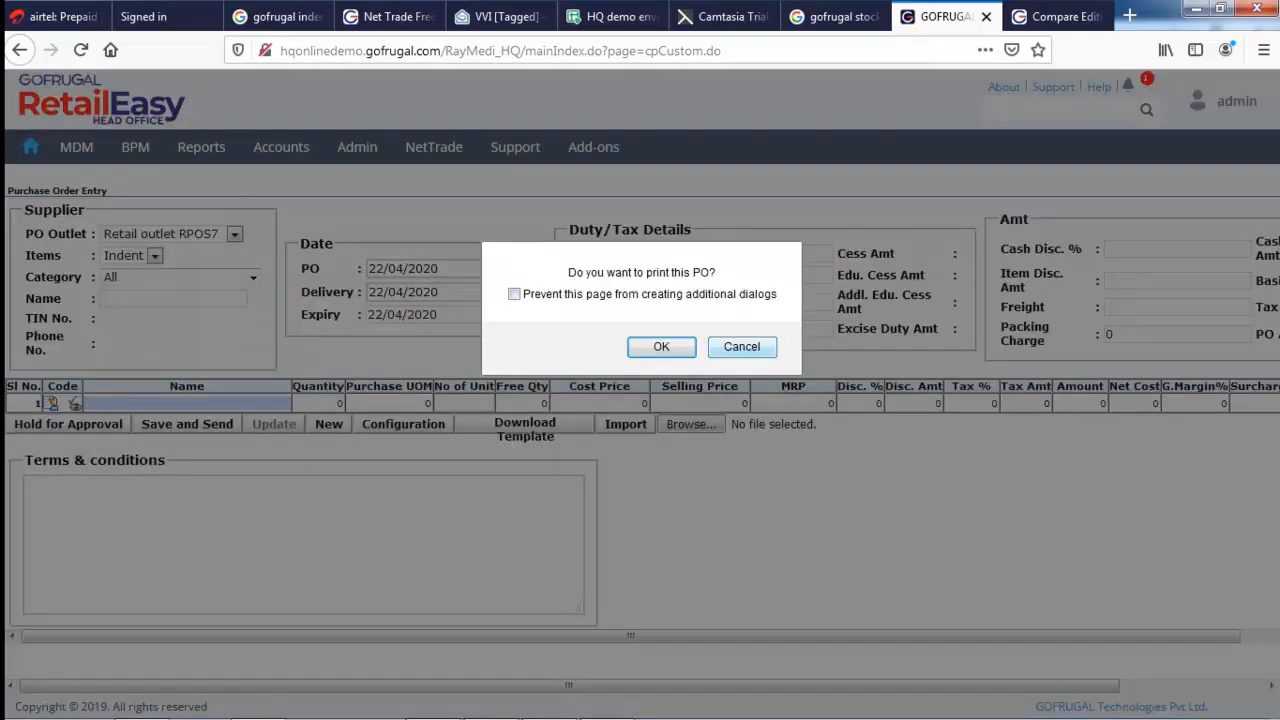
{"action": "left_click", "coordinate": [742, 347]}
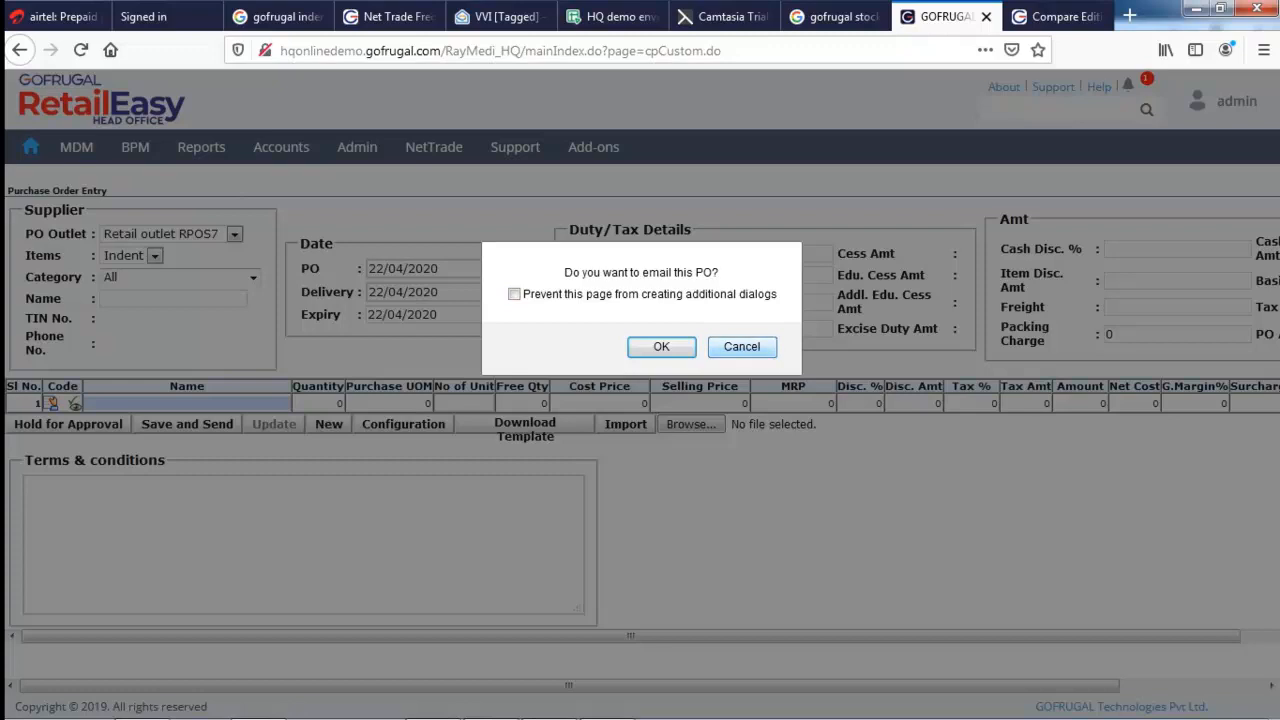
{"action": "left_click", "coordinate": [742, 347]}
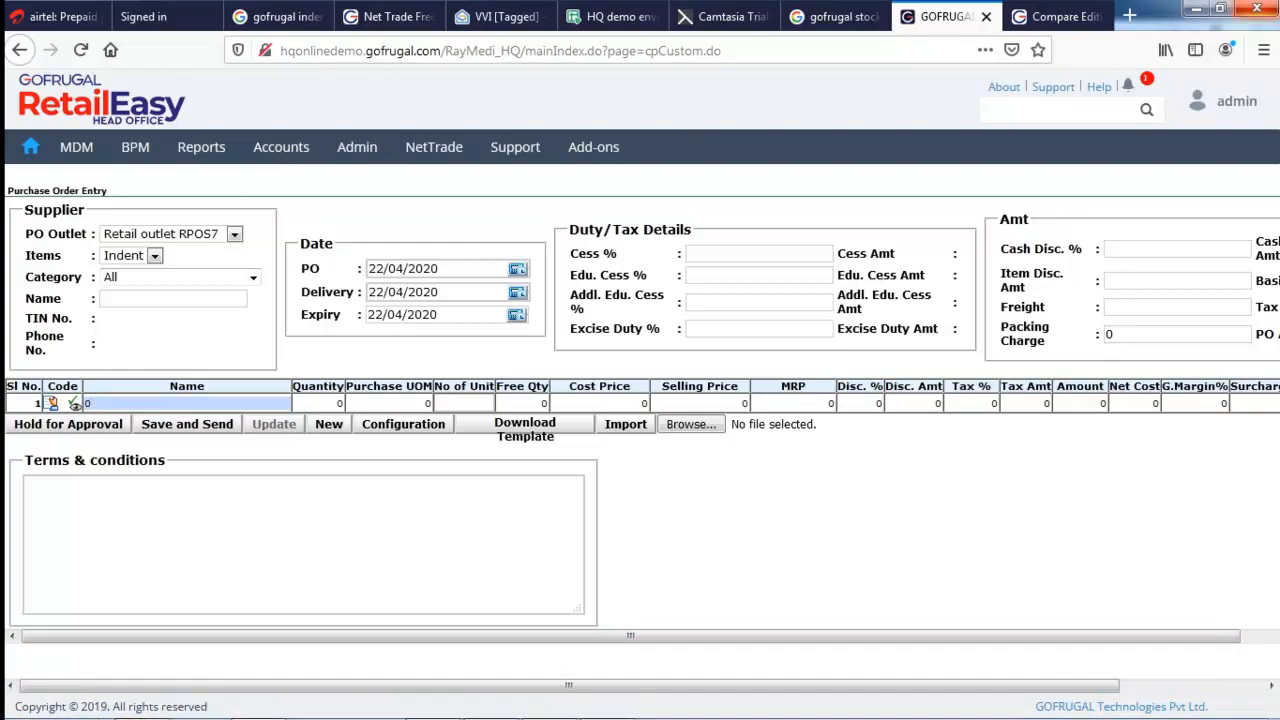
Step: Switch to the warehouse RetailEasy application in the Remote Desktop window and open a new Purchase Invoice entry
{"action": "left_click", "coordinate": [1196, 8]}
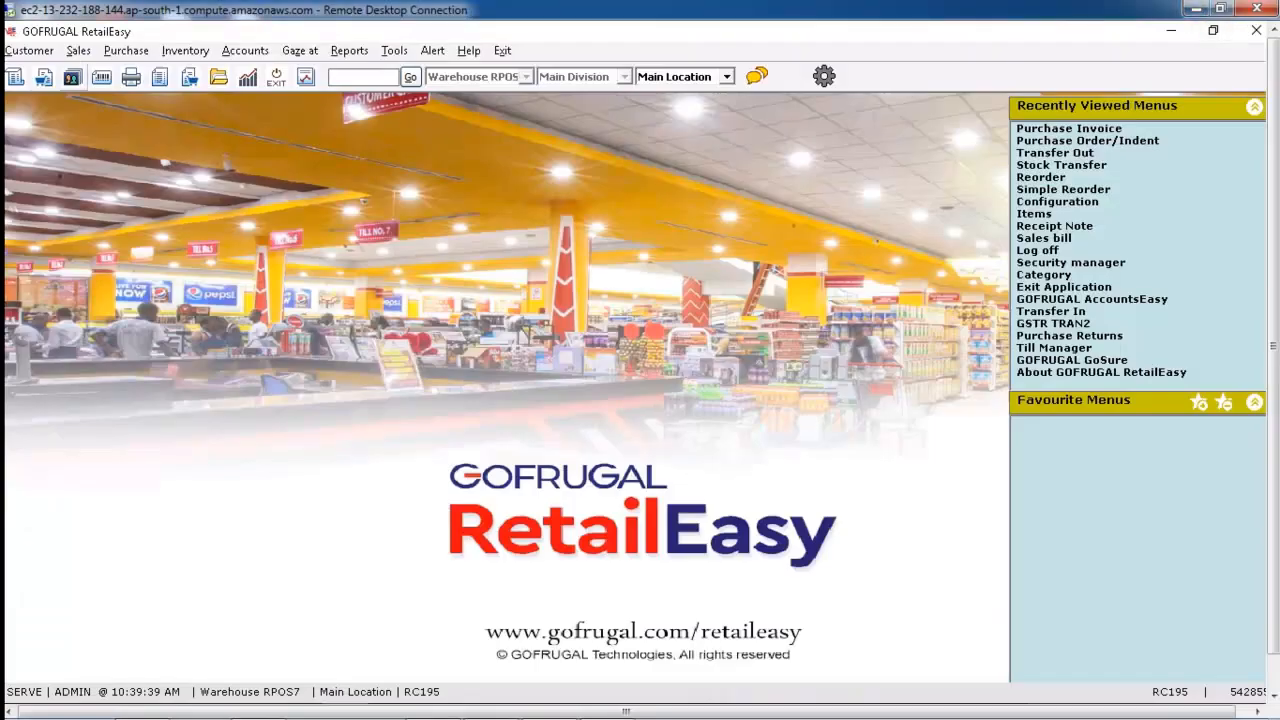
{"action": "left_click", "coordinate": [126, 51]}
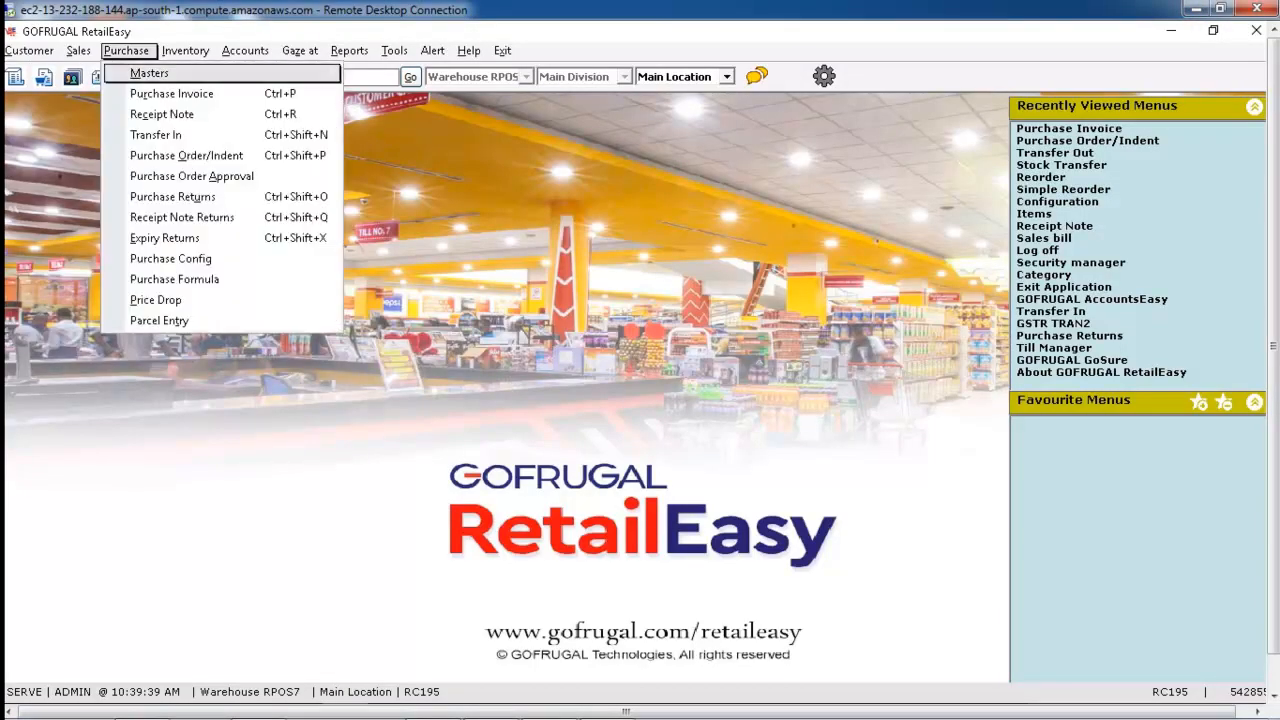
{"action": "key", "text": "Return"}
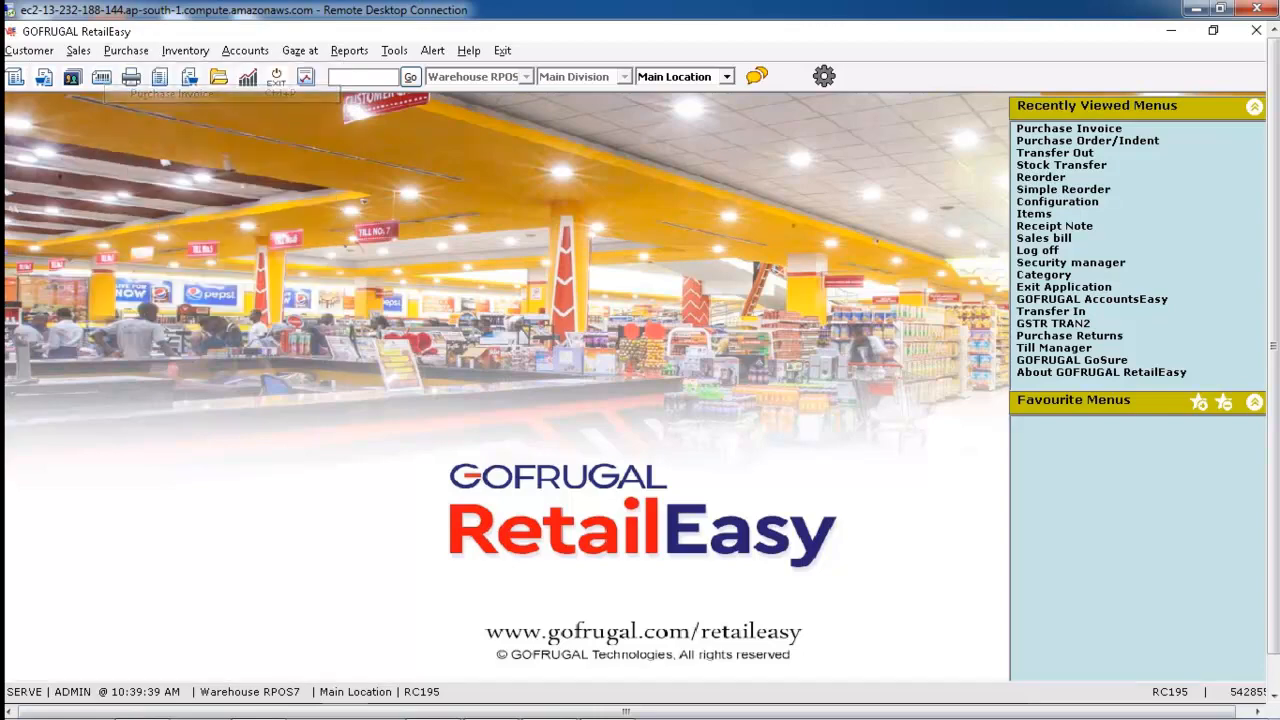
{"action": "key", "text": "Return"}
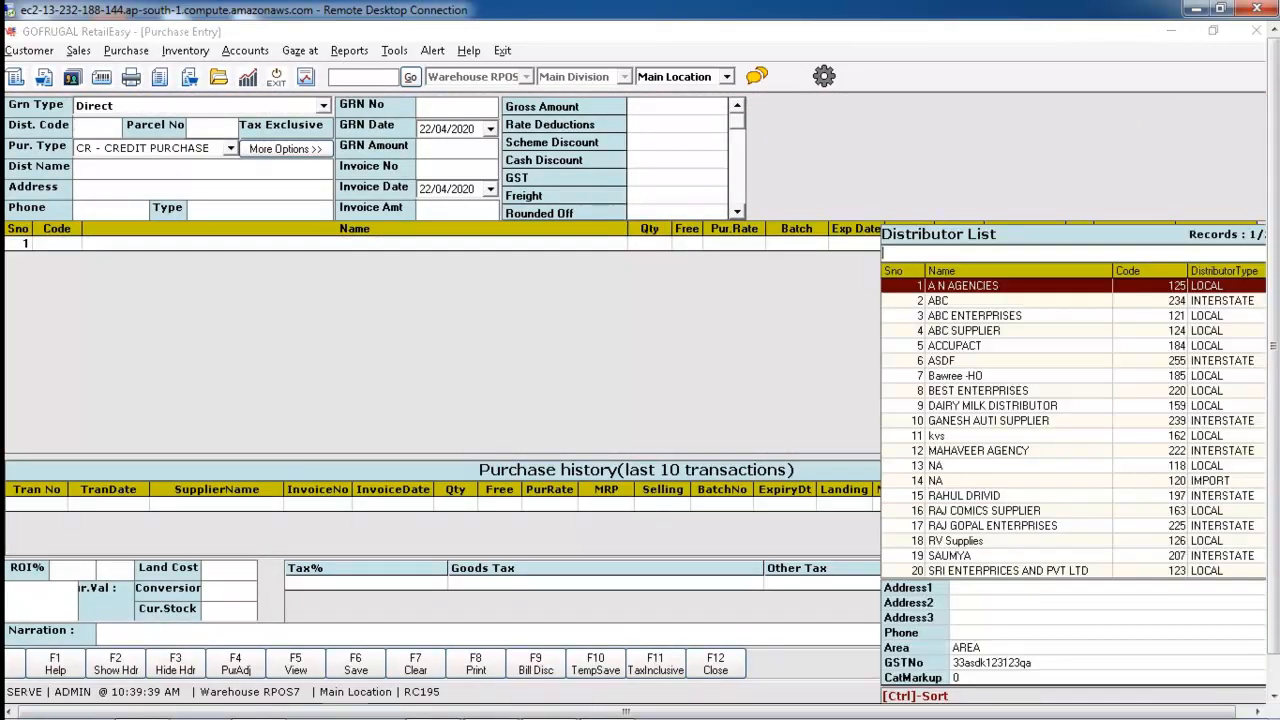
Step: Choose the distributor matching "vi" and load its third listed purchase order, with narration hhfdhfdfdjfdi, into the purchase entry
{"action": "type", "text": "vi"}
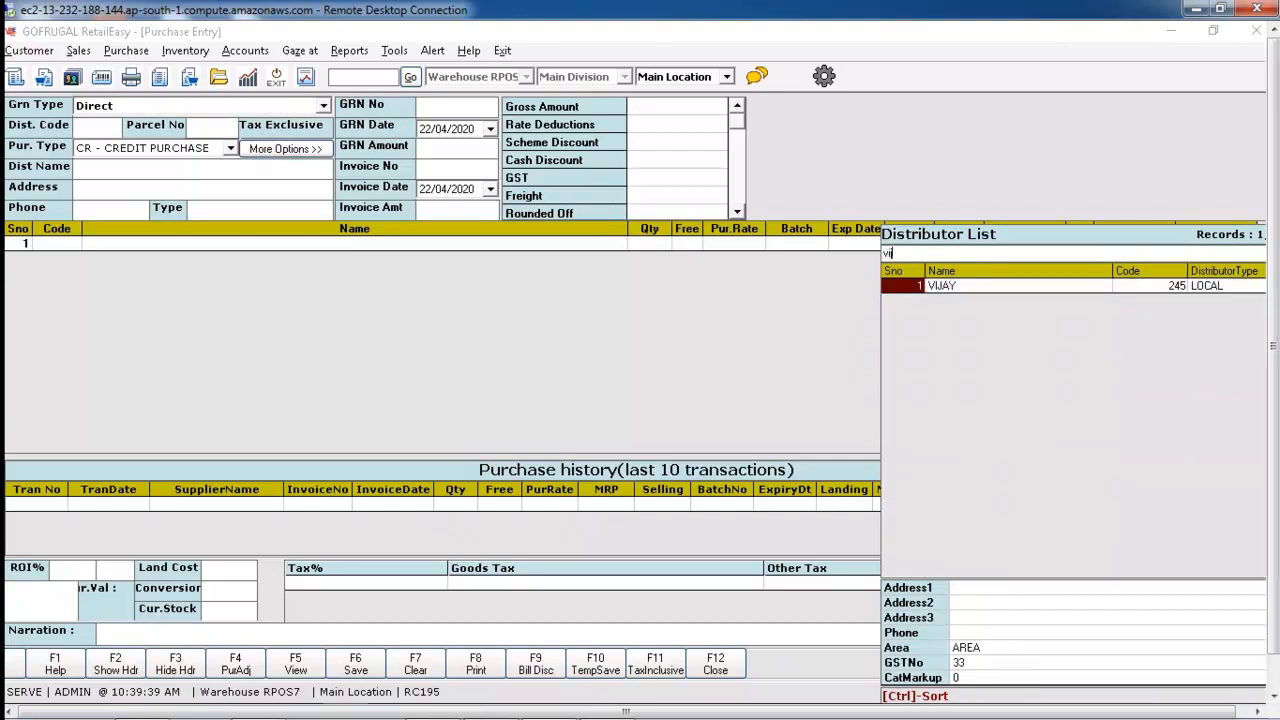
{"action": "key", "text": "Return"}
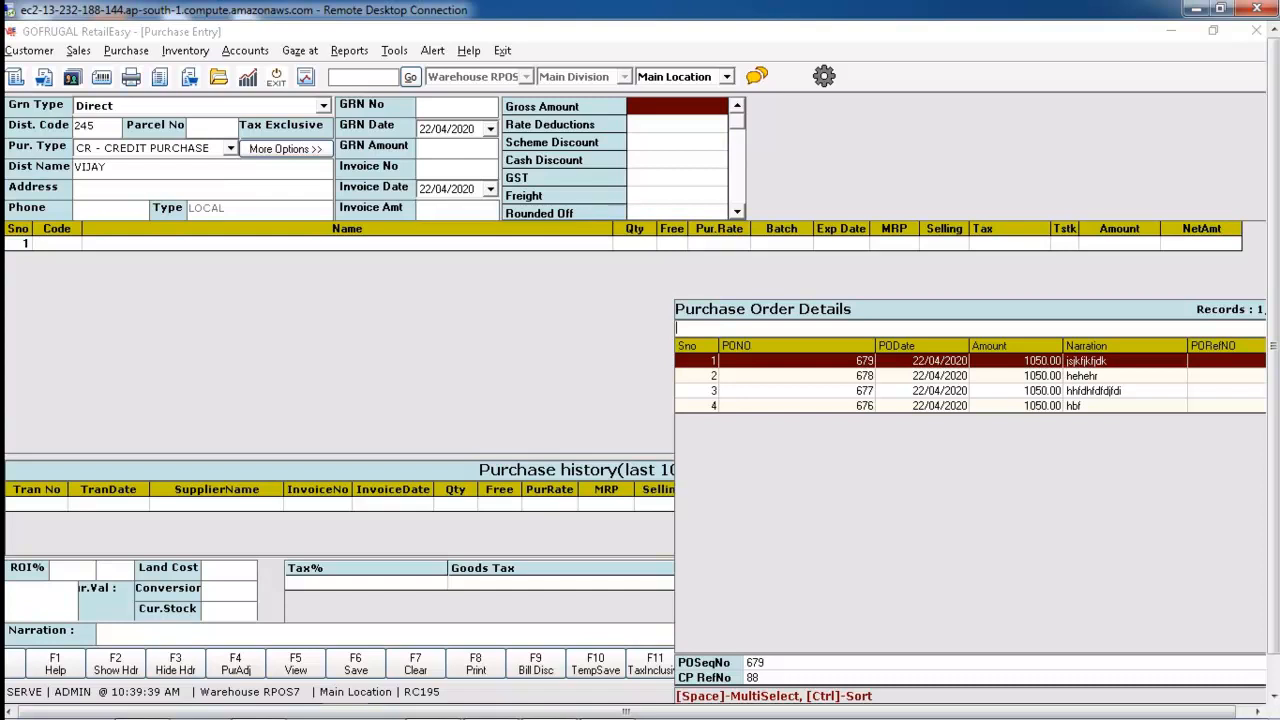
{"action": "key", "text": "Down"}
{"action": "key", "text": "Down"}
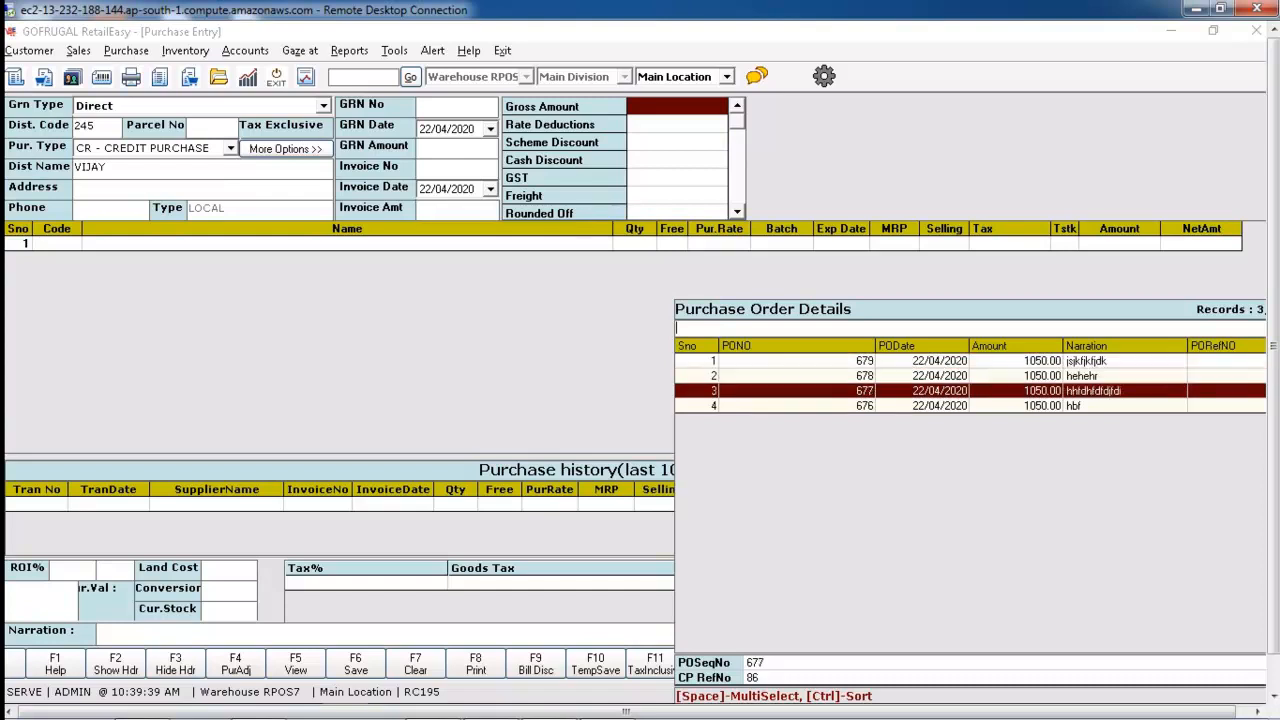
{"action": "key", "text": "Return"}
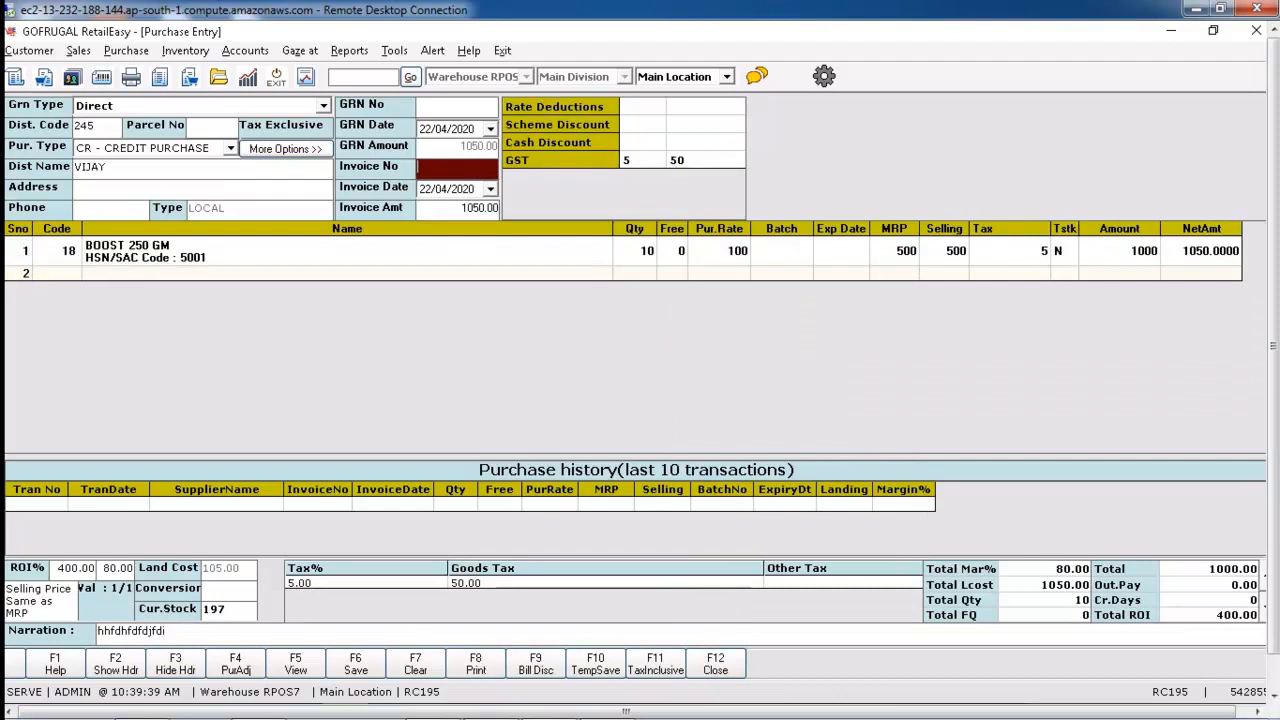
Step: Set the invoice number to 32434 and the batch of BOOST 250 GM to 3244
{"action": "type", "text": "32434"}
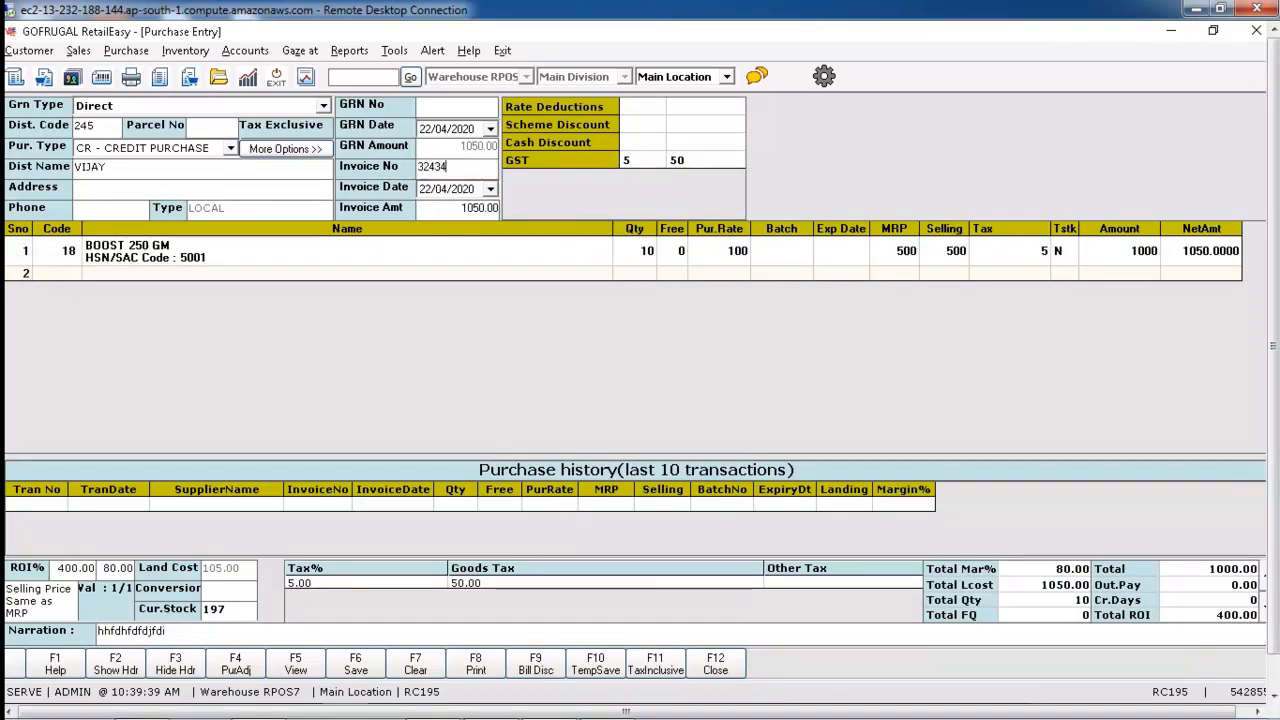
{"action": "left_click", "coordinate": [781, 251]}
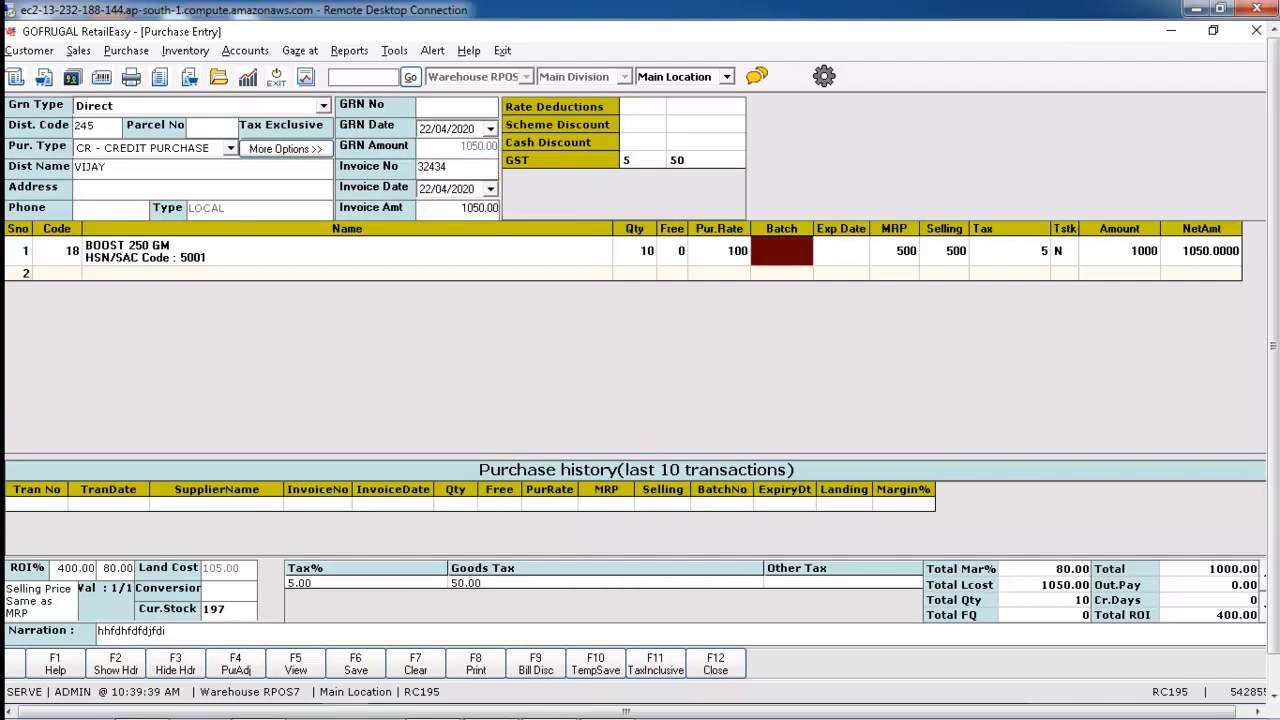
{"action": "type", "text": "3244"}
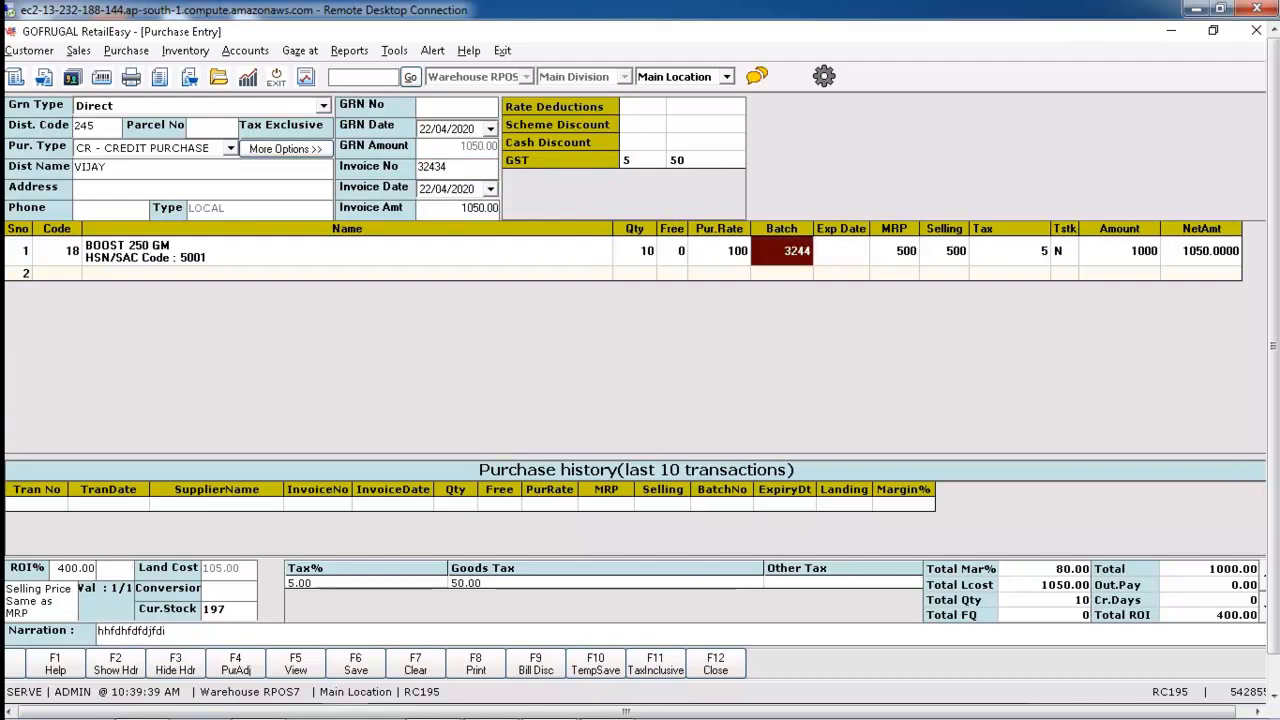
{"action": "key", "text": "Return"}
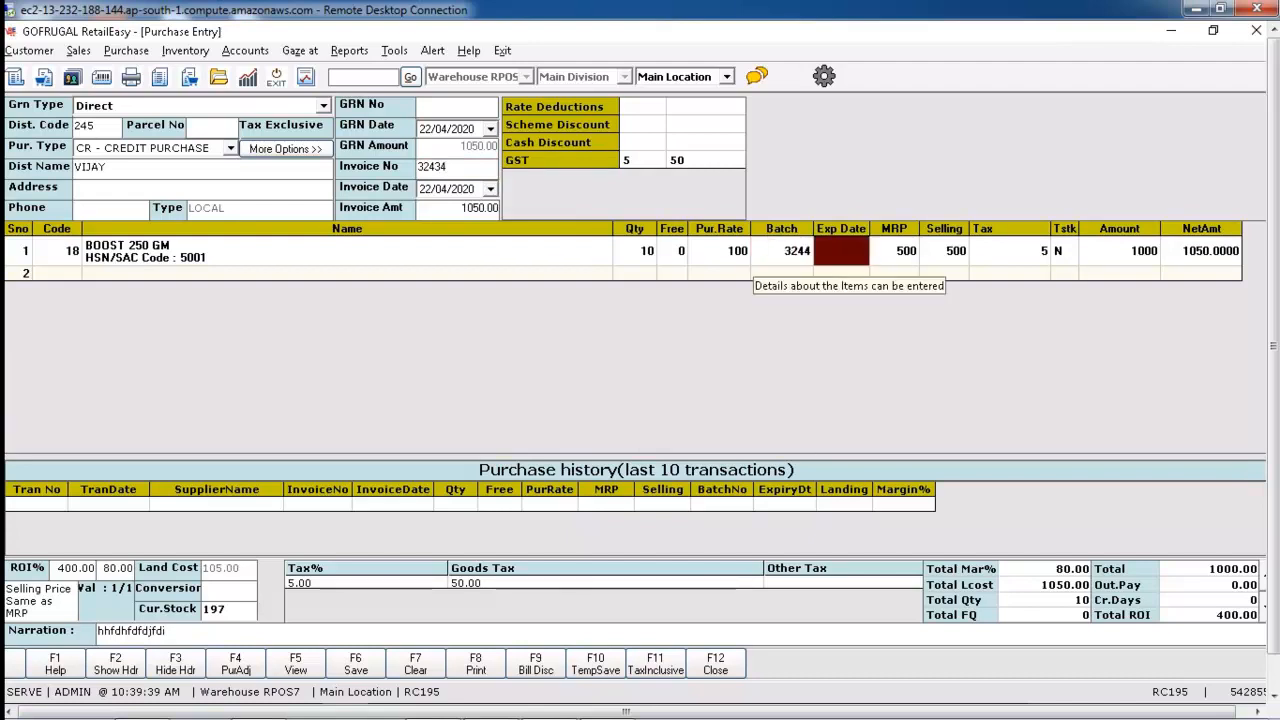
Step: Set the expiry date of BOOST 250 GM to 09/01/21 and complete the item row
{"action": "type", "text": "09/"}
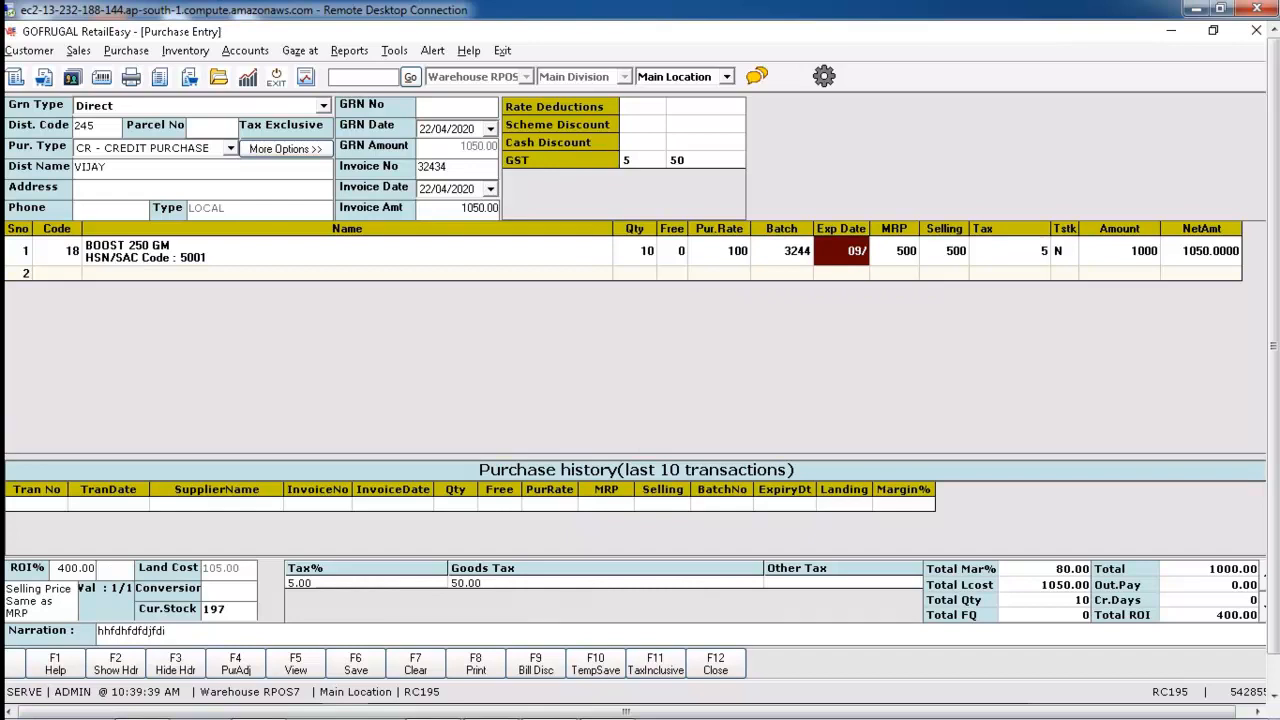
{"action": "type", "text": "02/1"}
{"action": "key", "text": "BackSpace"}
{"action": "key", "text": "BackSpace"}
{"action": "key", "text": "BackSpace"}
{"action": "key", "text": "BackSpace"}
{"action": "key", "text": "BackSpace"}
{"action": "key", "text": "BackSpace"}
{"action": "key", "text": "BackSpace"}
{"action": "type", "text": "09/01/21"}
{"action": "key", "text": "Return"}
{"action": "key", "text": "Return"}
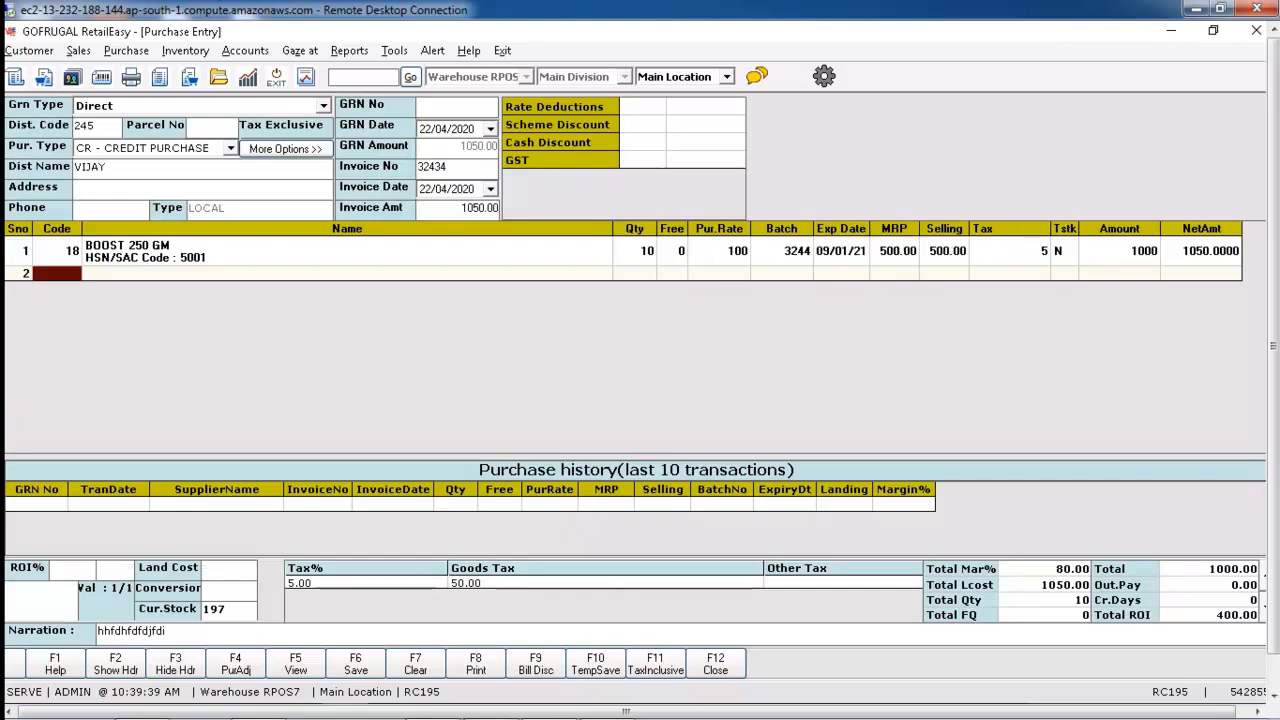
Step: Save the purchase entry and decline printing barcode stickers
{"action": "key", "text": "F6"}
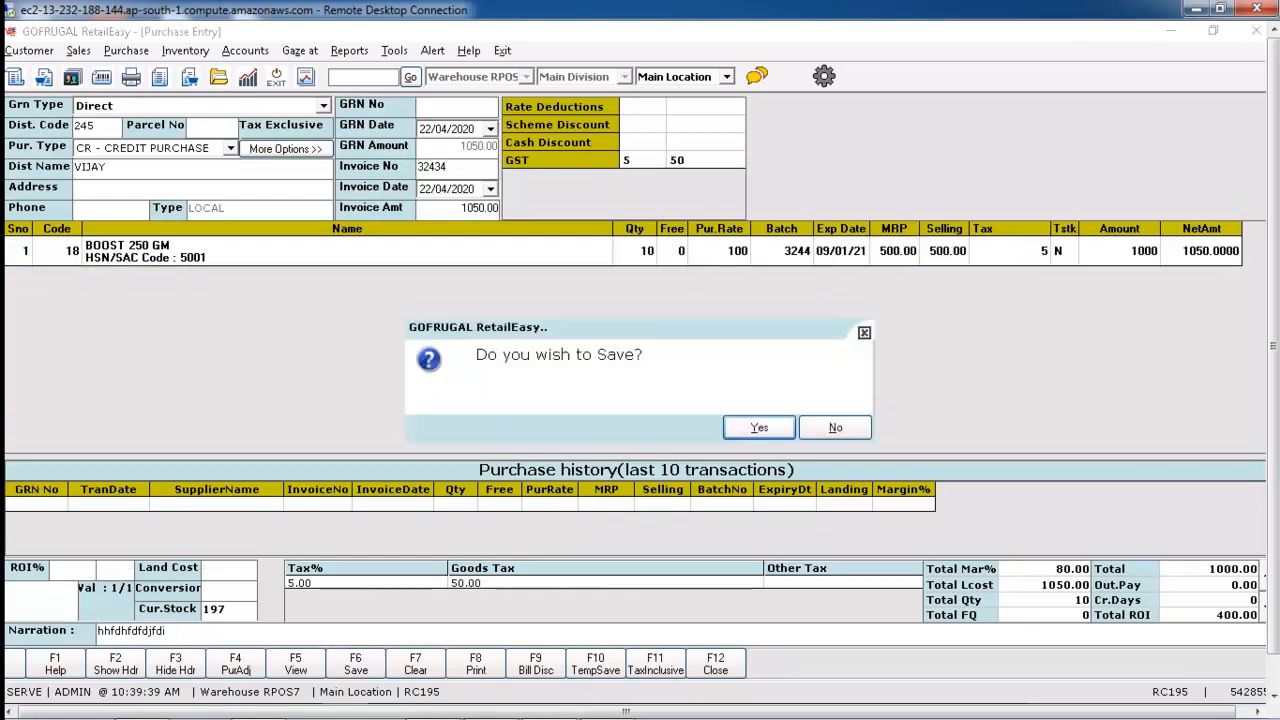
{"action": "key", "text": "Return"}
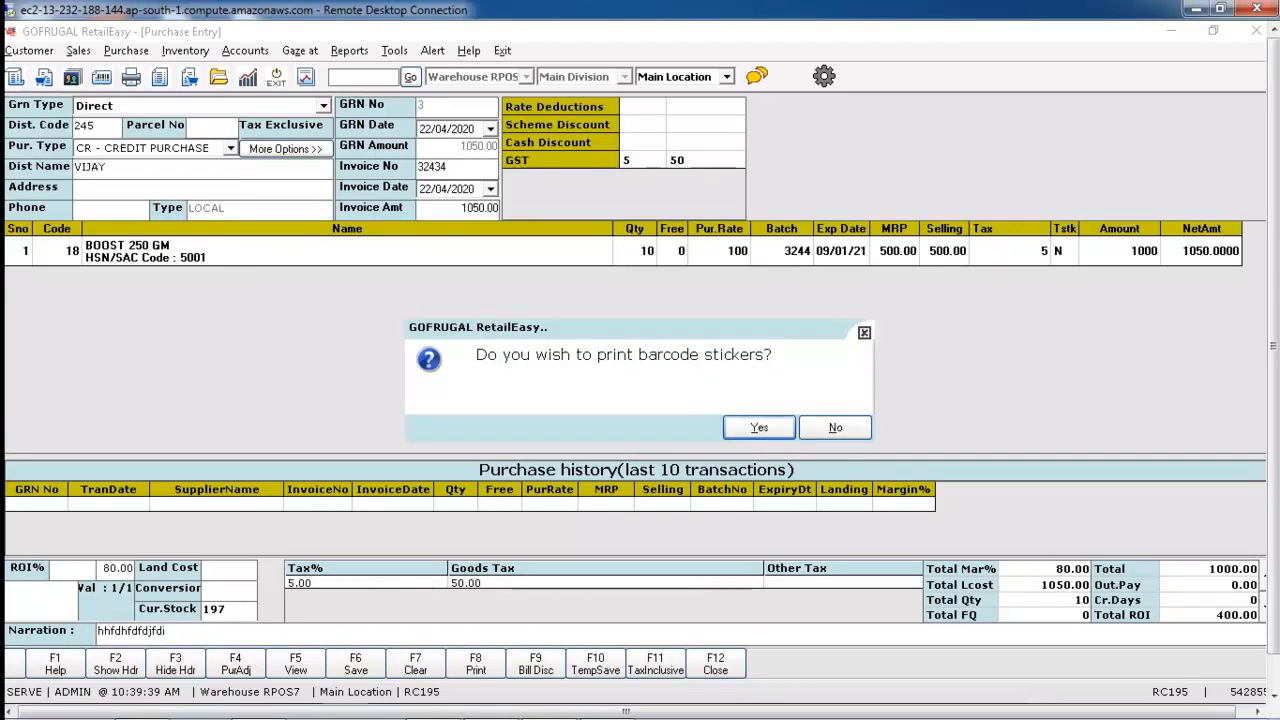
{"action": "left_click", "coordinate": [835, 428]}
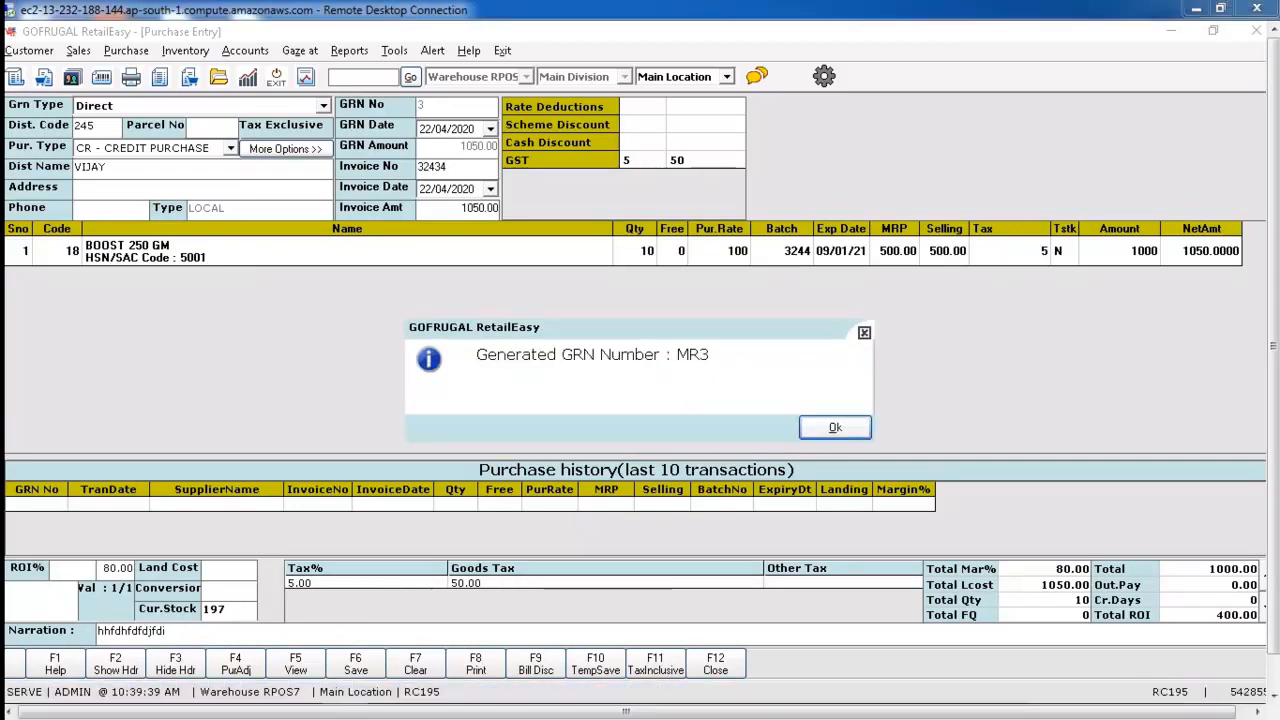